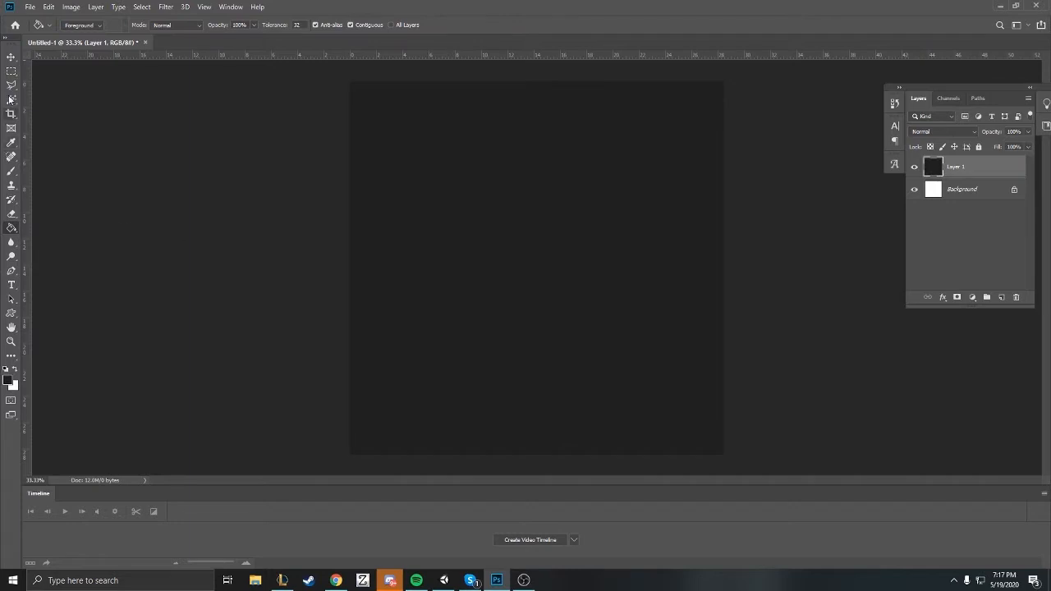
Select the entire canvas with the Rectangular Marquee tool and add a new empty layer above the dark layer.
{"action": "left_click", "coordinate": [11, 71]}
{"action": "left_click_drag", "start_coordinate": [345, 79], "coordinate": [739, 460]}
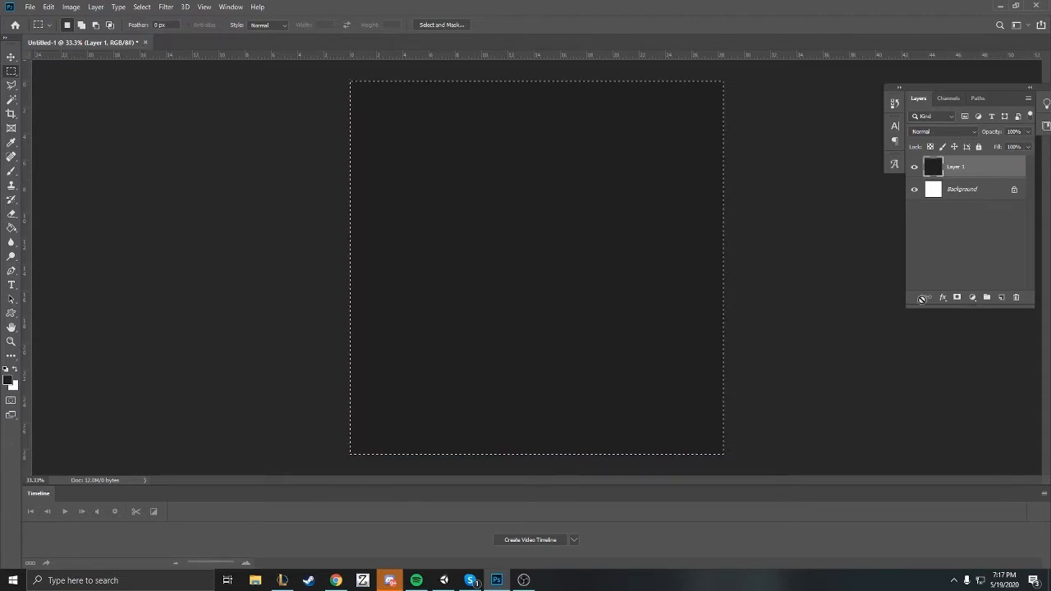
{"action": "left_click", "coordinate": [1002, 297]}
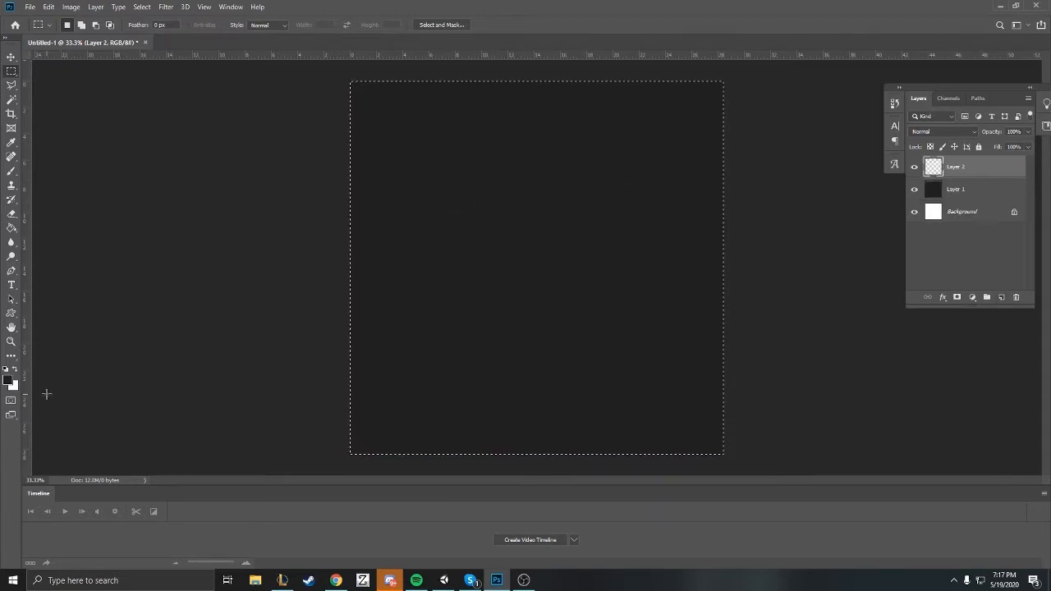
Set the foreground colour to a medium purple.
{"action": "left_click", "coordinate": [8, 379]}
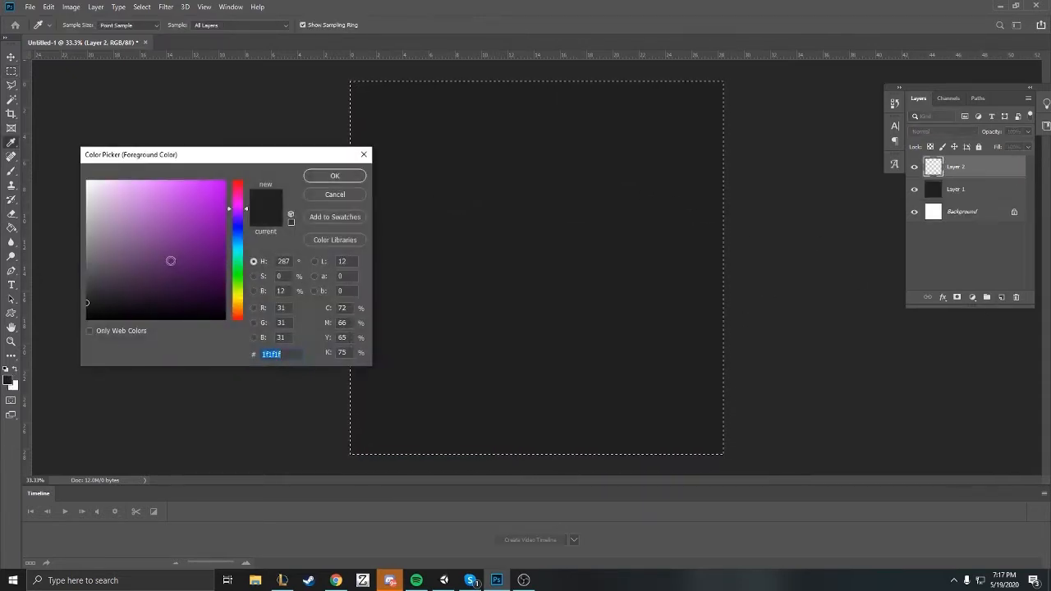
{"action": "mouse_move", "coordinate": [170, 261]}
{"action": "left_mouse_down"}
{"action": "mouse_move", "coordinate": [156, 220]}
{"action": "mouse_move", "coordinate": [178, 228]}
{"action": "mouse_move", "coordinate": [168, 237]}
{"action": "left_mouse_up"}
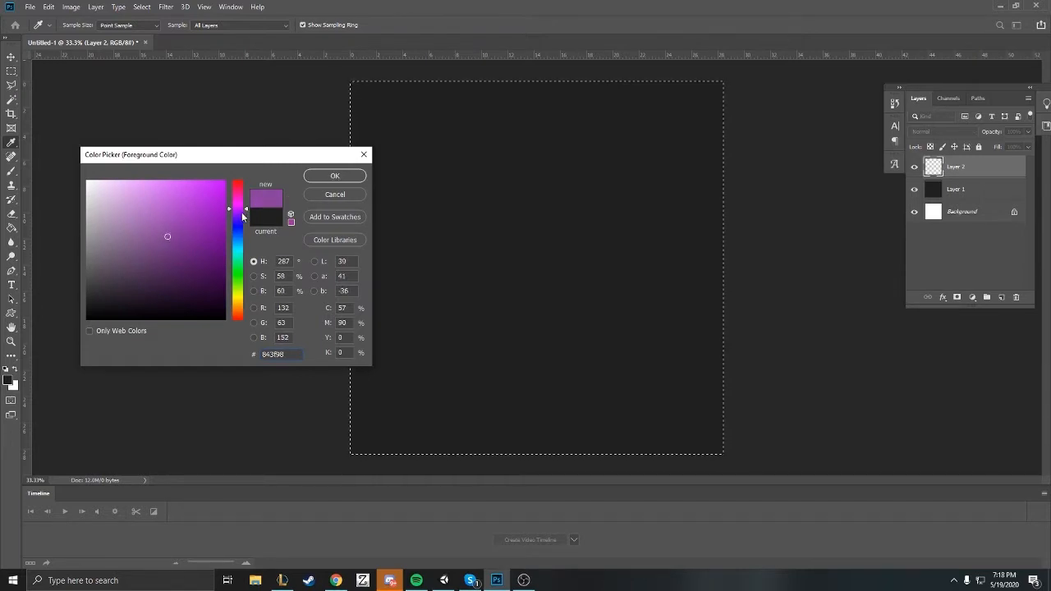
{"action": "left_click", "coordinate": [245, 213]}
{"action": "left_click", "coordinate": [335, 176]}
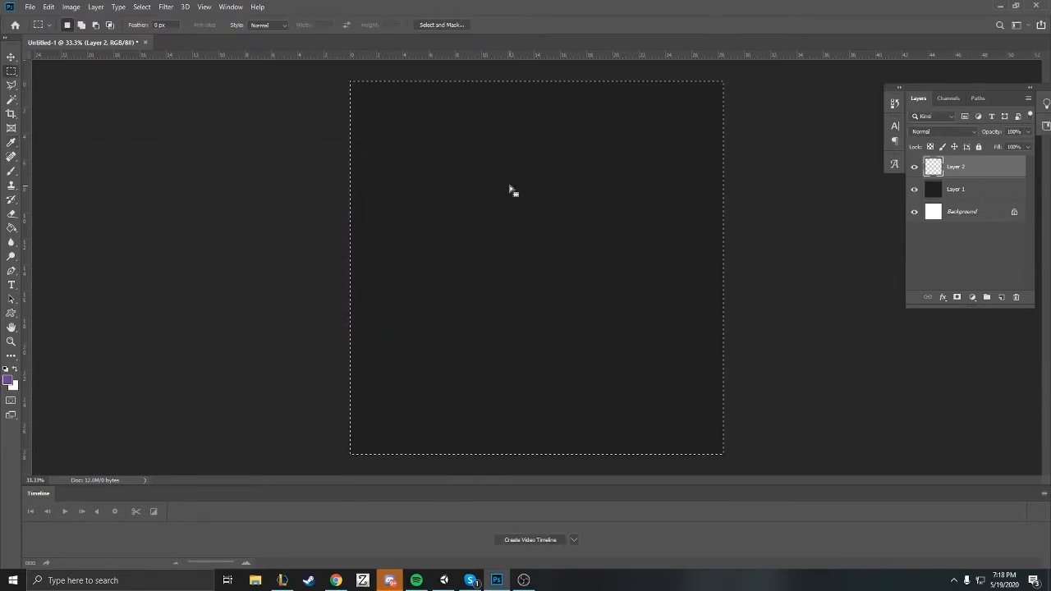
Try a centred 64 px purple stroke around the canvas selection on the new layer.
{"action": "right_click", "coordinate": [509, 189]}
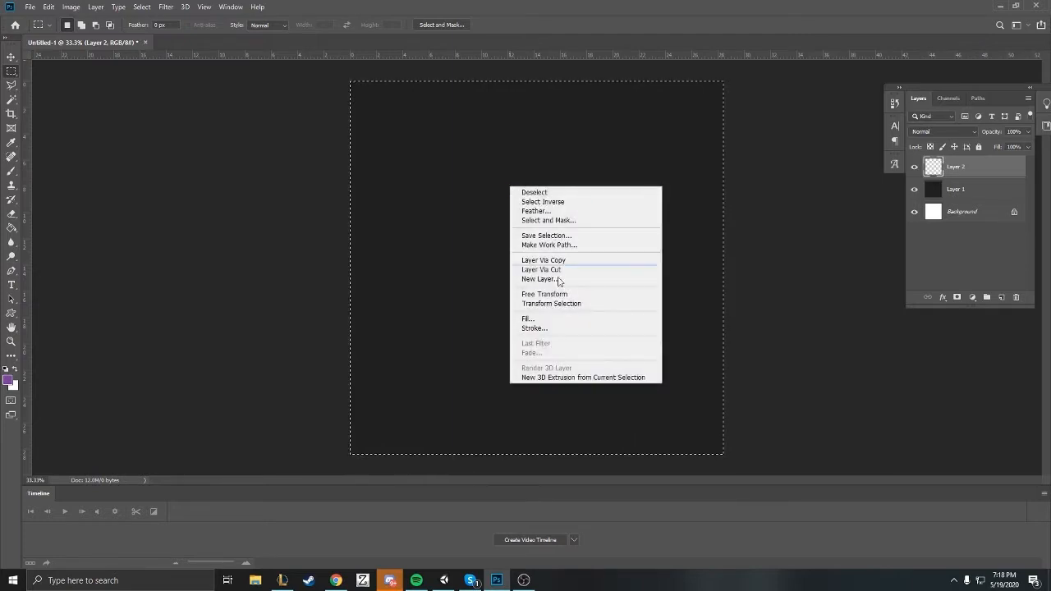
{"action": "left_click", "coordinate": [556, 328]}
{"action": "left_click", "coordinate": [319, 191]}
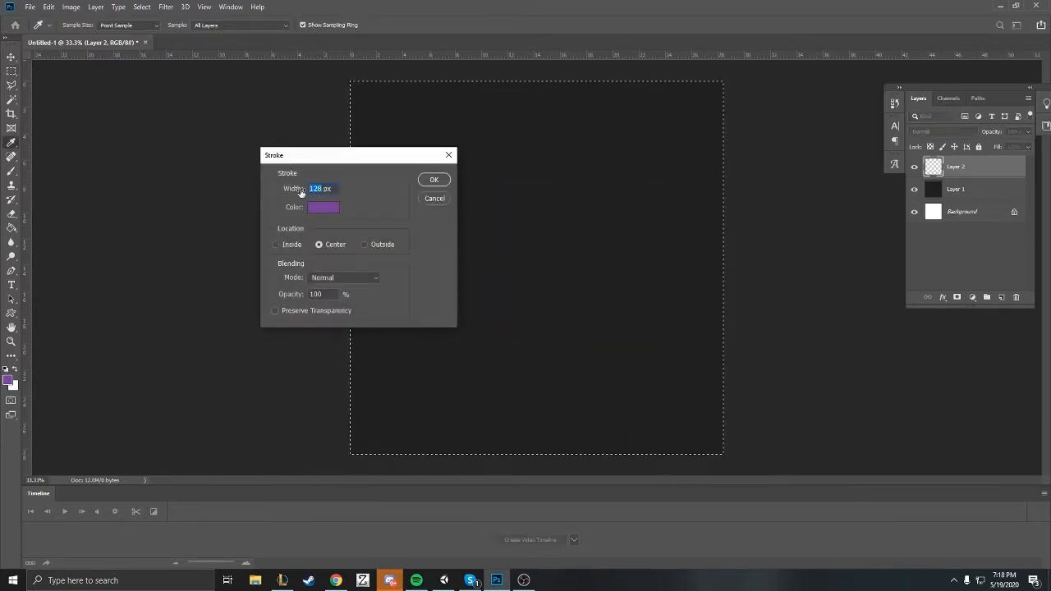
{"action": "type", "text": "64"}
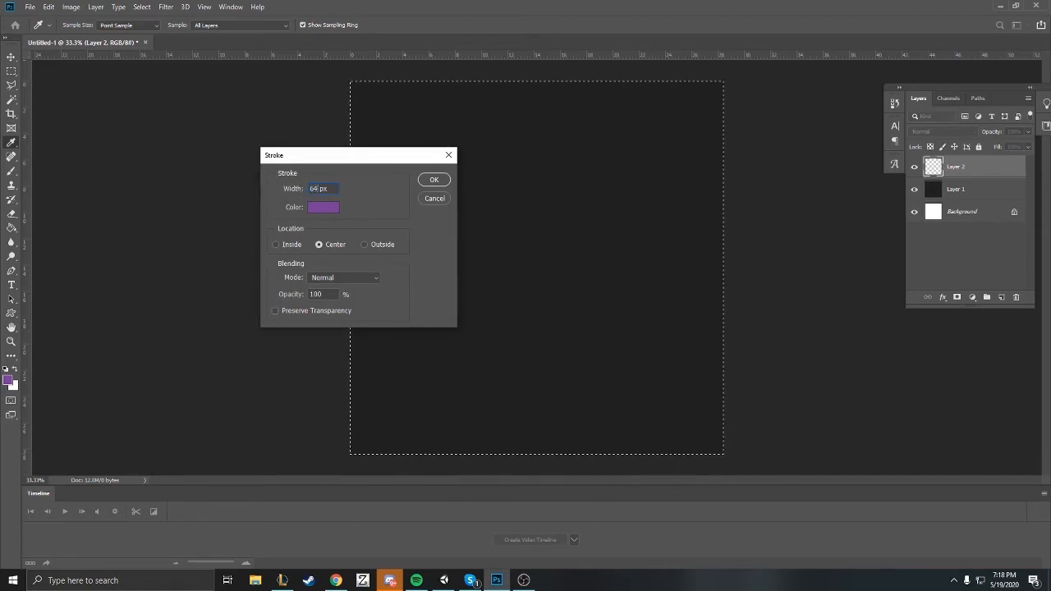
{"action": "left_click", "coordinate": [445, 180]}
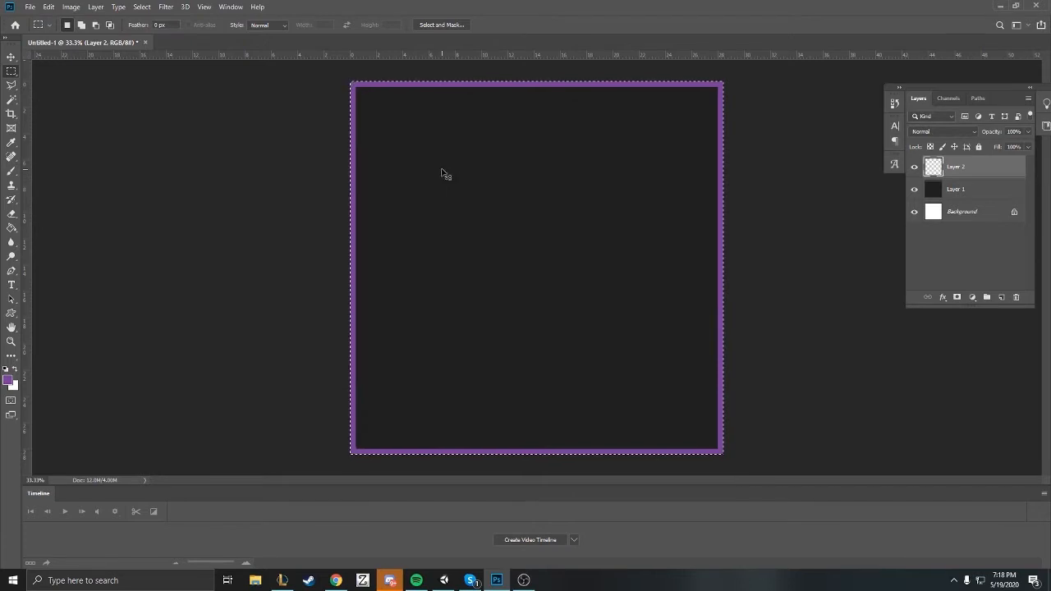
{"action": "key", "text": "ctrl+z"}
Apply a centred 80 px purple stroke around the canvas selection on the new layer.
{"action": "right_click", "coordinate": [472, 168]}
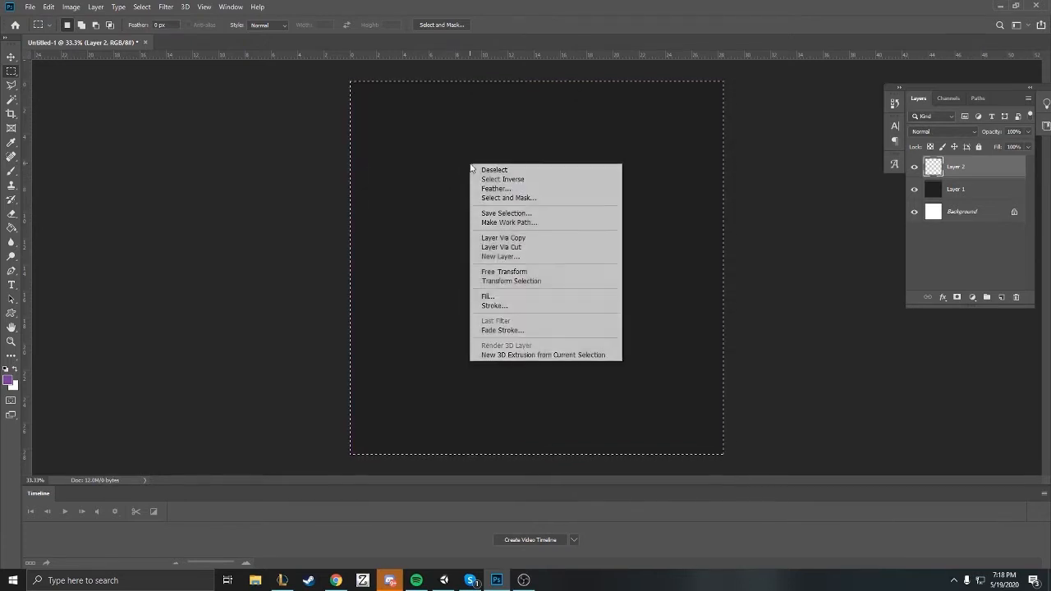
{"action": "left_click", "coordinate": [506, 307]}
{"action": "left_click", "coordinate": [318, 189]}
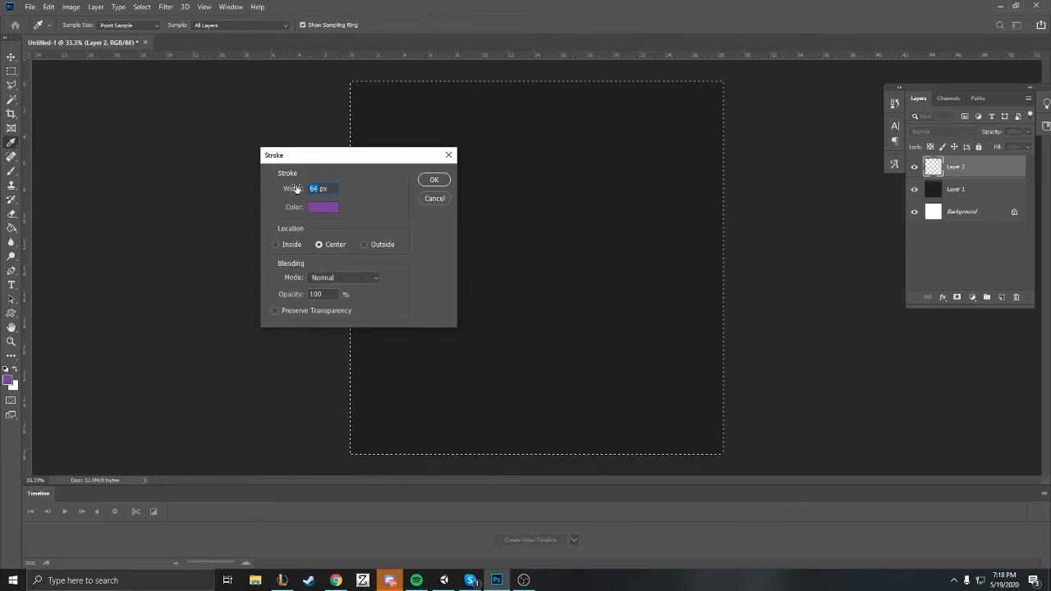
{"action": "type", "text": "80"}
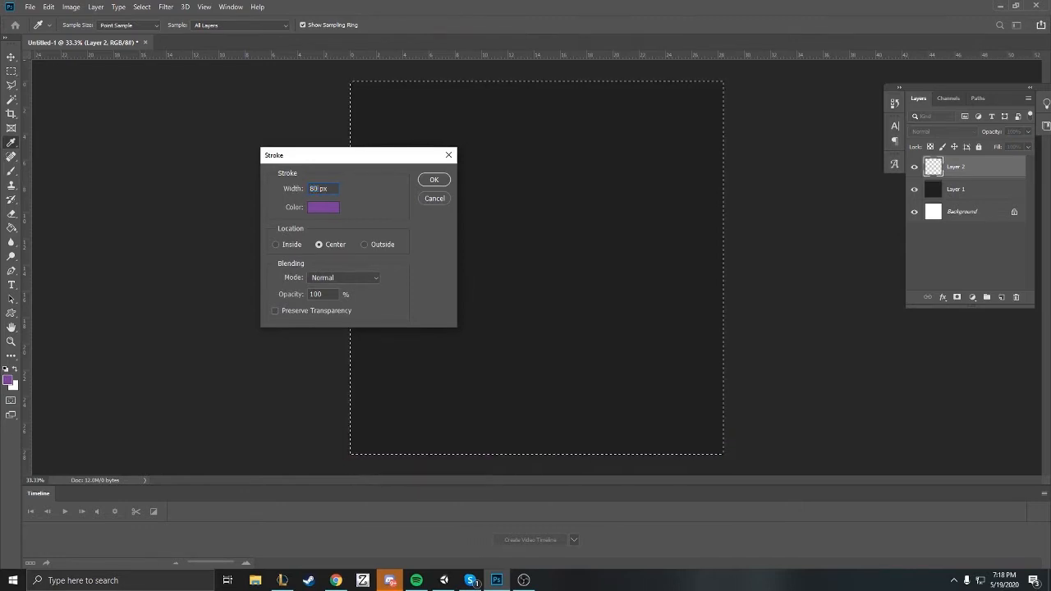
{"action": "left_click", "coordinate": [434, 180]}
{"action": "key", "text": "m"}
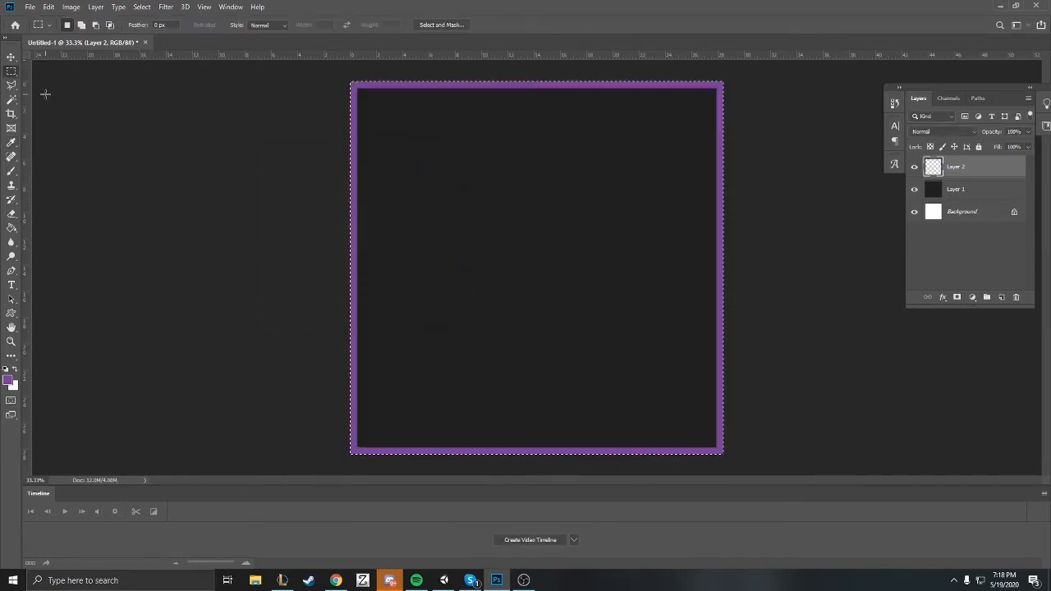
Stroke the canvas selection with a centred 128 px purple outline and clear the selection.
{"action": "right_click", "coordinate": [439, 140]}
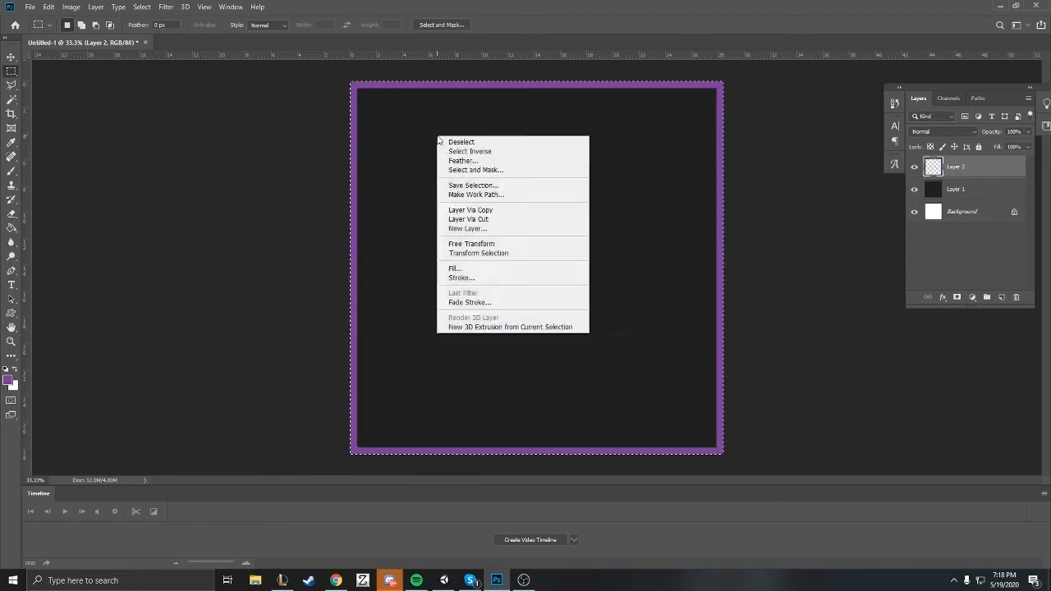
{"action": "left_click", "coordinate": [460, 277]}
{"action": "left_click", "coordinate": [319, 188]}
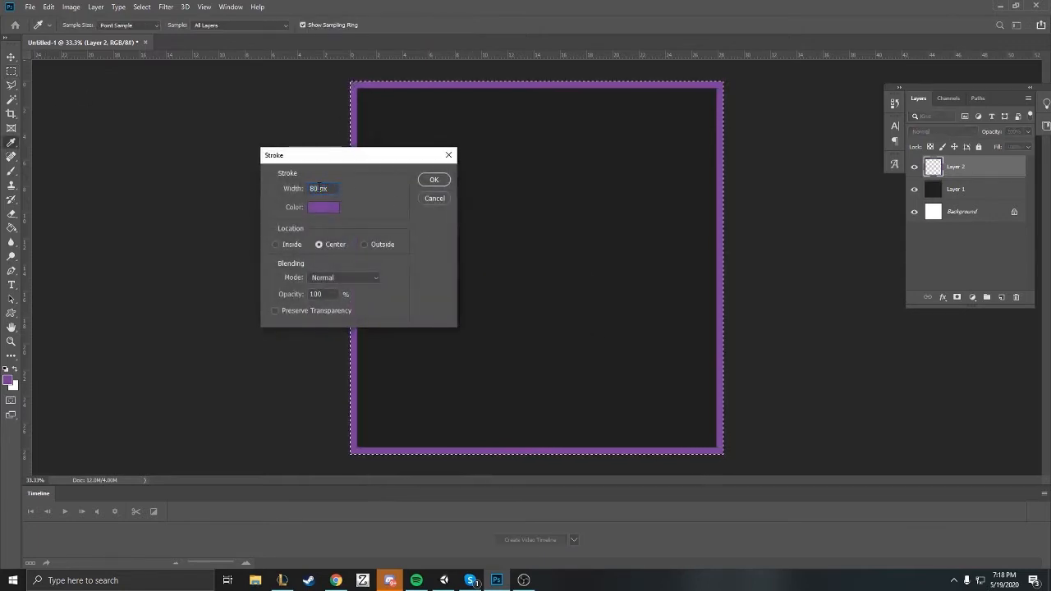
{"action": "type", "text": "128"}
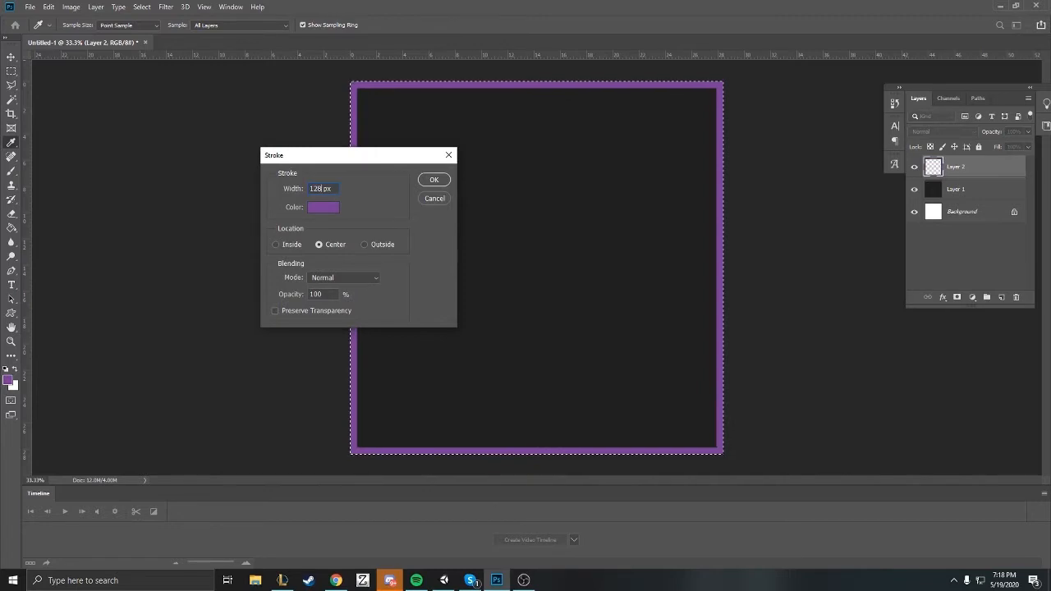
{"action": "left_click", "coordinate": [436, 180]}
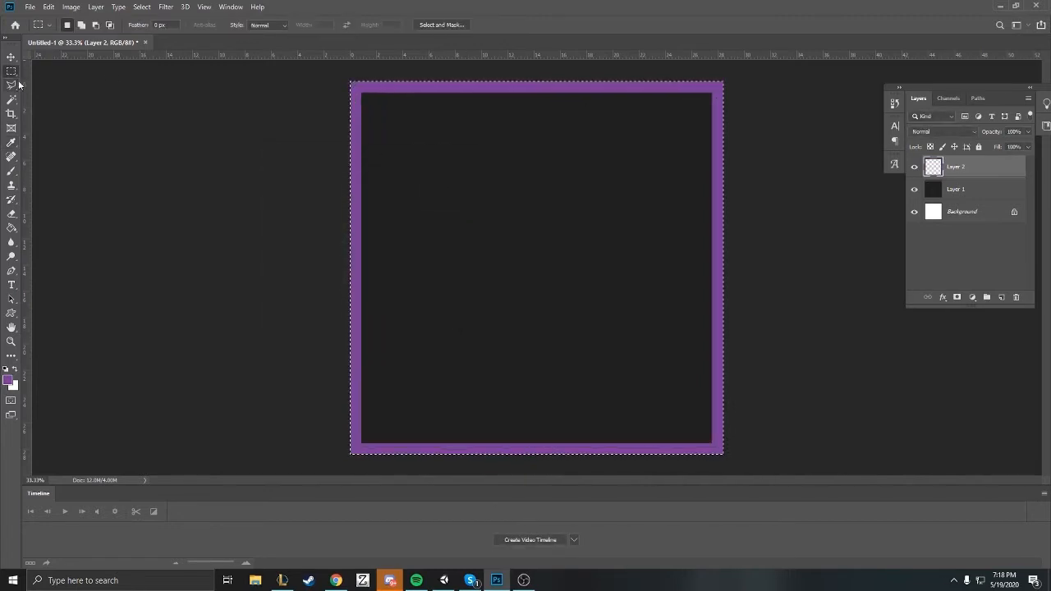
{"action": "left_click", "coordinate": [135, 105]}
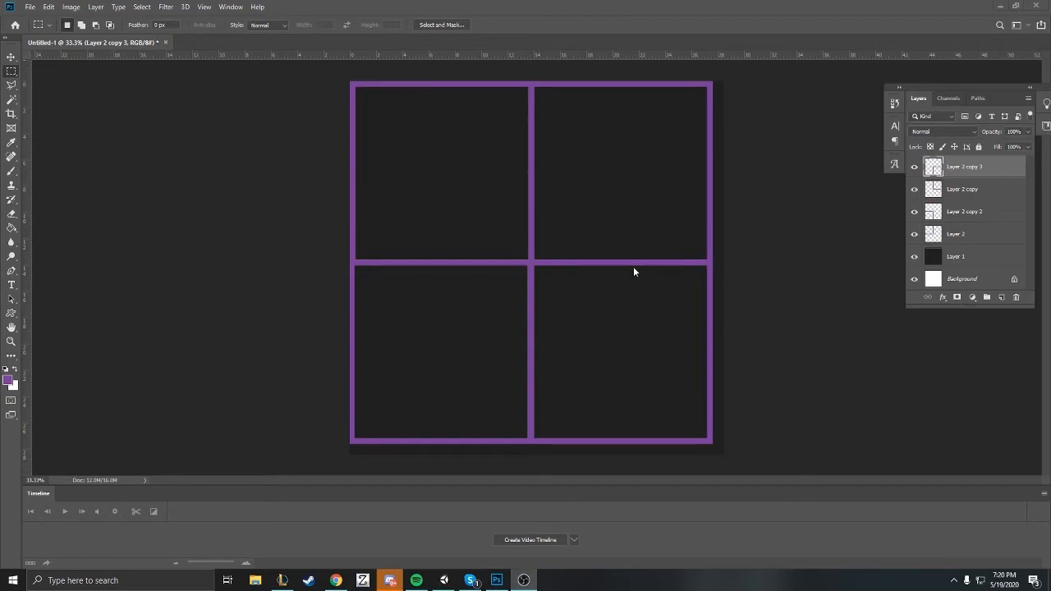
Free Transform Layer 2 and its three copies together, scaling the purple grid to about 103% so it fills the canvas.
{"action": "left_click", "coordinate": [964, 189], "text": "ctrl"}
{"action": "left_click", "coordinate": [969, 211], "text": "ctrl"}
{"action": "left_click", "coordinate": [972, 235], "text": "ctrl"}
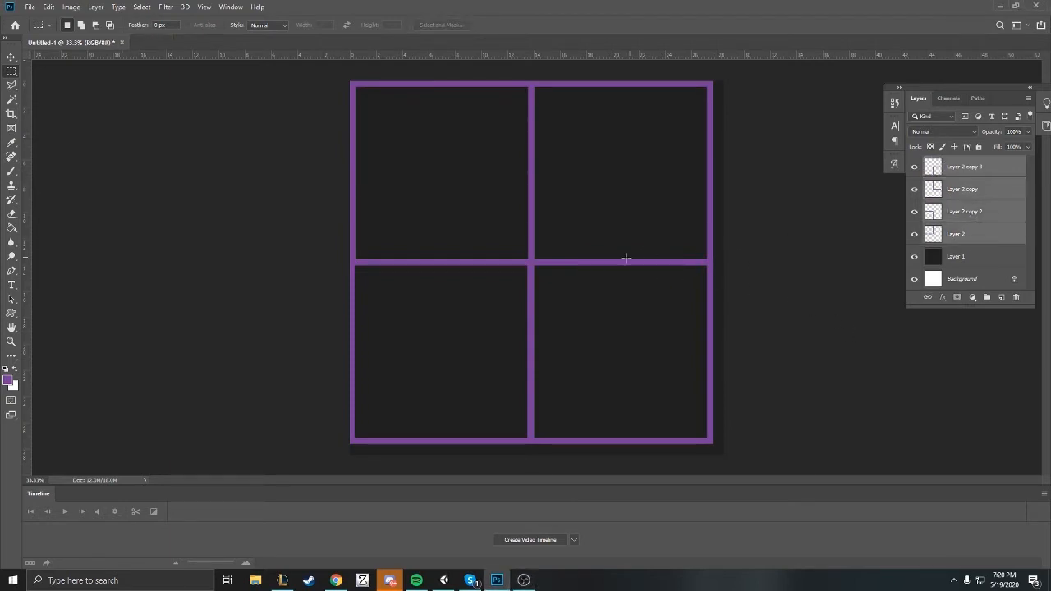
{"action": "right_click", "coordinate": [616, 262]}
{"action": "left_click", "coordinate": [656, 358]}
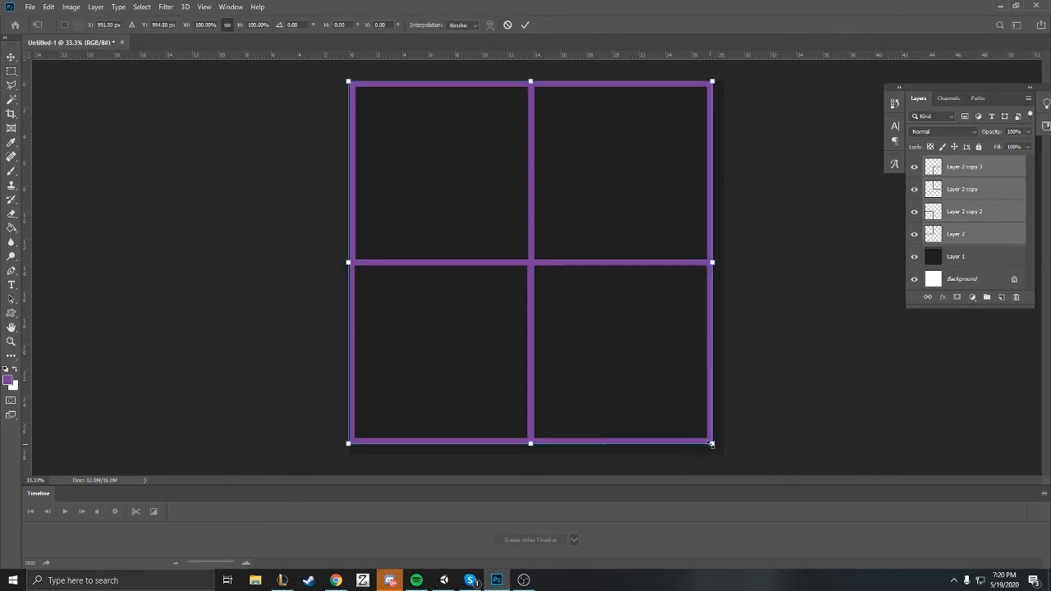
{"action": "left_click_drag", "start_coordinate": [711, 444], "coordinate": [721, 454]}
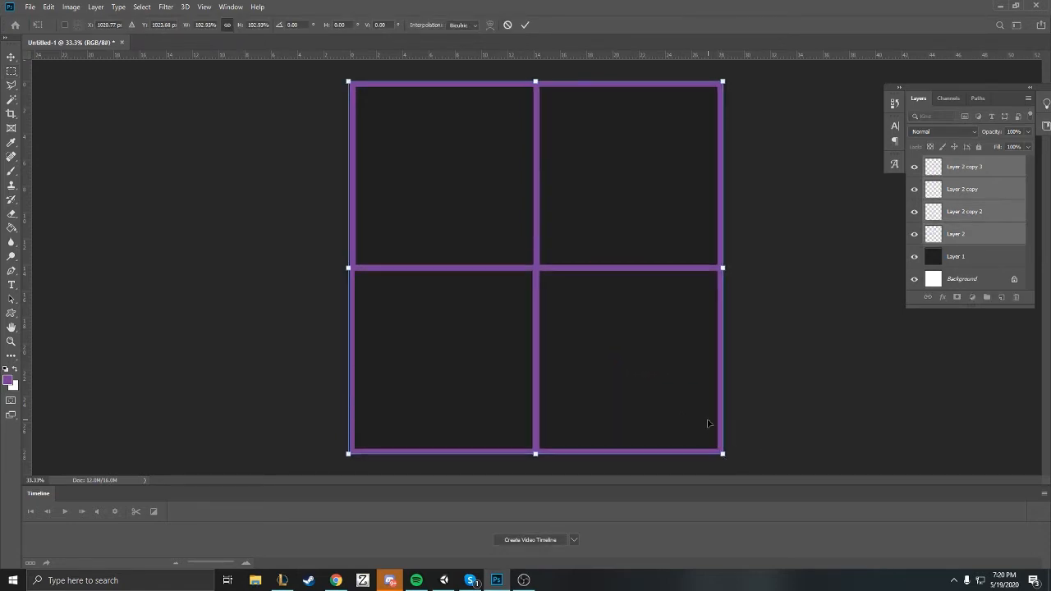
{"action": "left_click", "coordinate": [12, 73]}
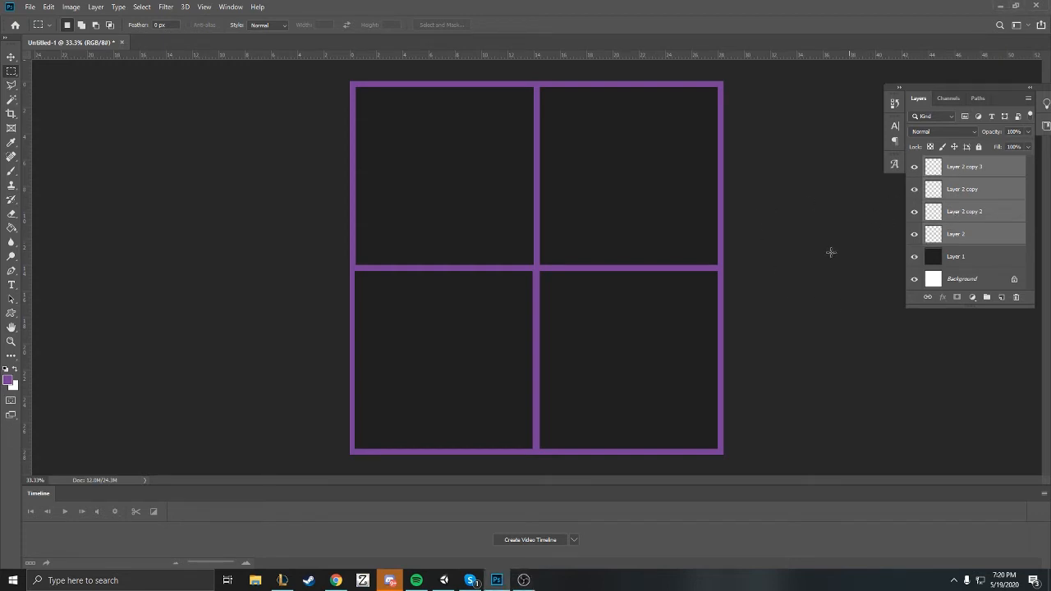
Select Layer 2 and its three copies, check them by toggling their visibility, and merge them into one layer.
{"action": "left_click", "coordinate": [975, 256]}
{"action": "left_click", "coordinate": [989, 236]}
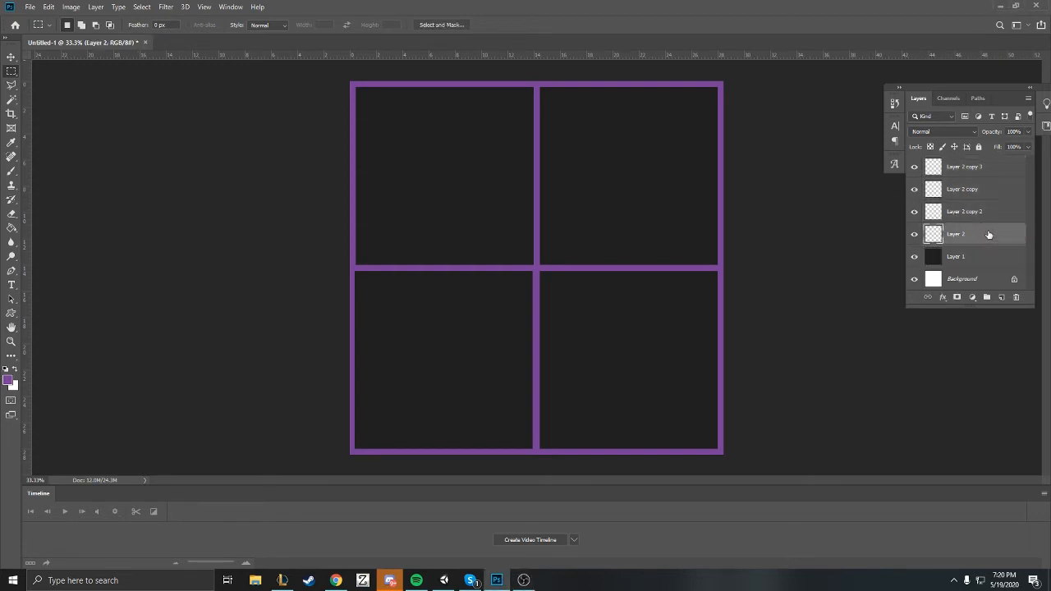
{"action": "left_click", "coordinate": [989, 213], "text": "shift"}
{"action": "left_click", "coordinate": [998, 186], "text": "shift"}
{"action": "left_click", "coordinate": [999, 173], "text": "shift"}
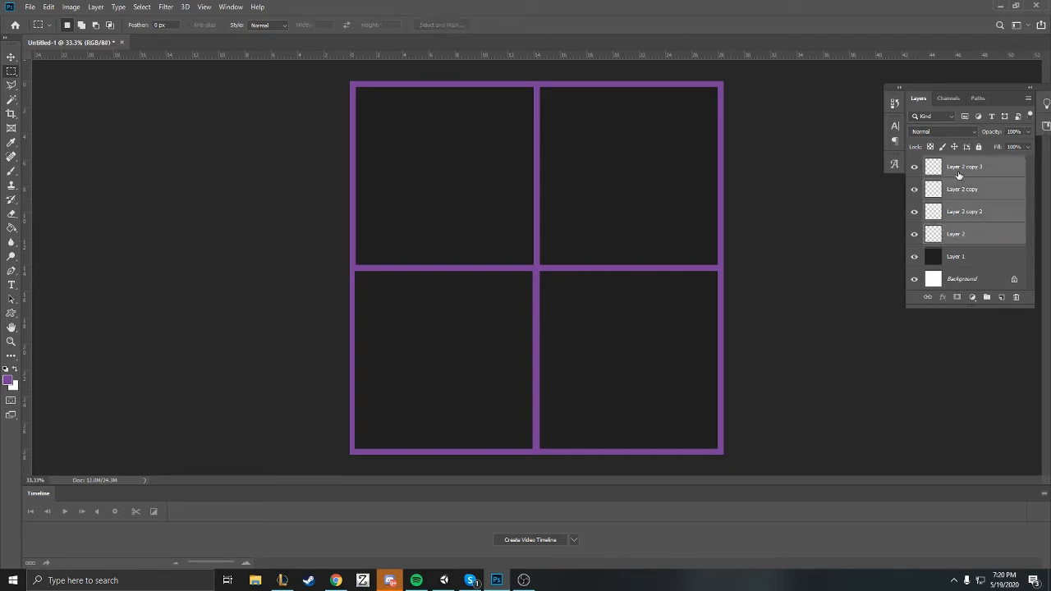
{"action": "left_click_drag", "start_coordinate": [914, 167], "coordinate": [916, 211]}
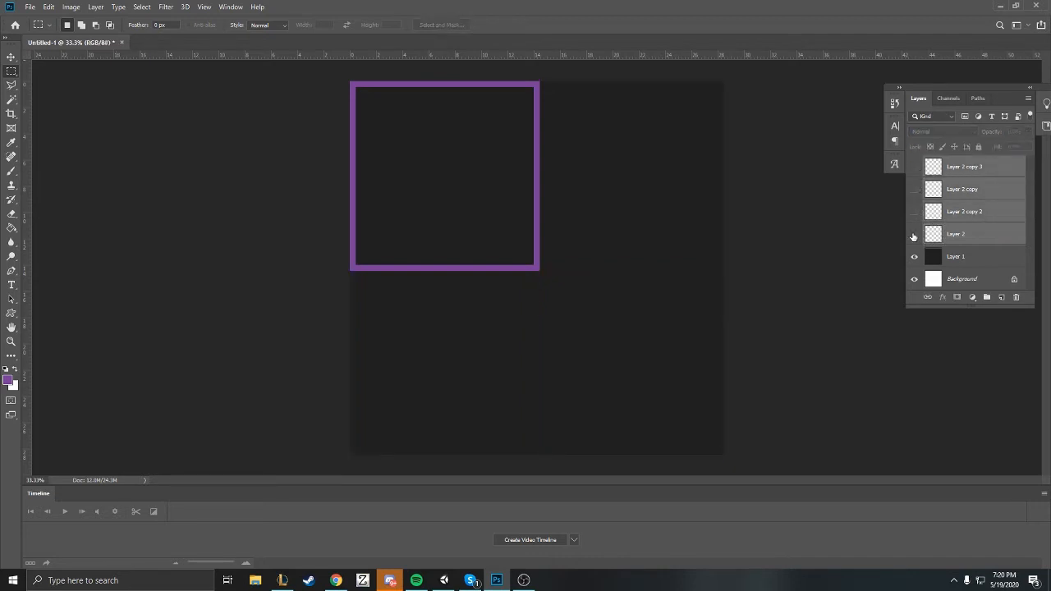
{"action": "left_click", "coordinate": [914, 235]}
{"action": "left_click", "coordinate": [914, 233]}
{"action": "left_click", "coordinate": [916, 214]}
{"action": "left_click", "coordinate": [916, 191]}
{"action": "left_click", "coordinate": [913, 167]}
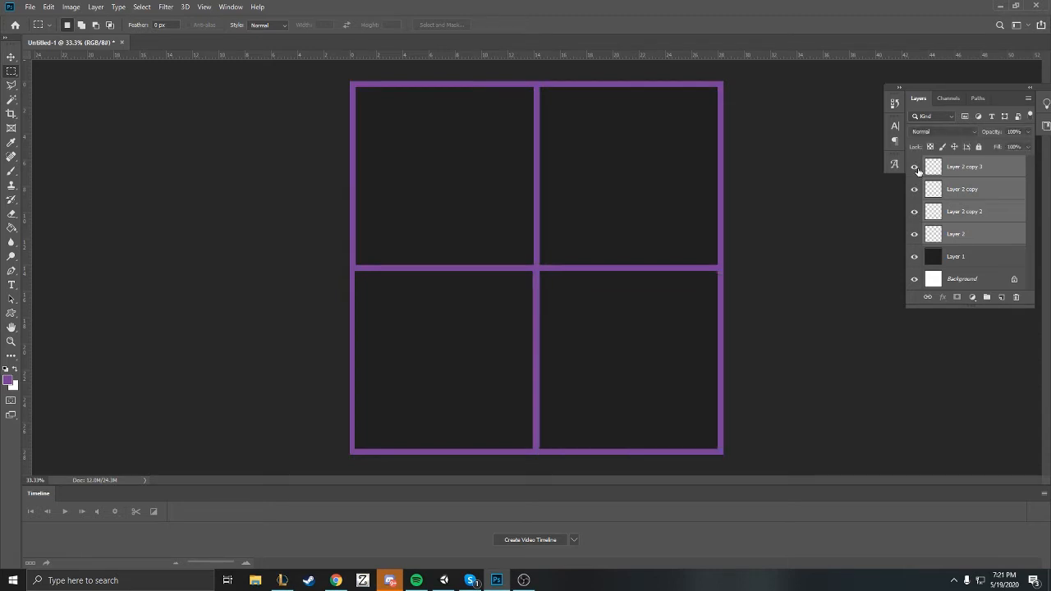
{"action": "right_click", "coordinate": [993, 182]}
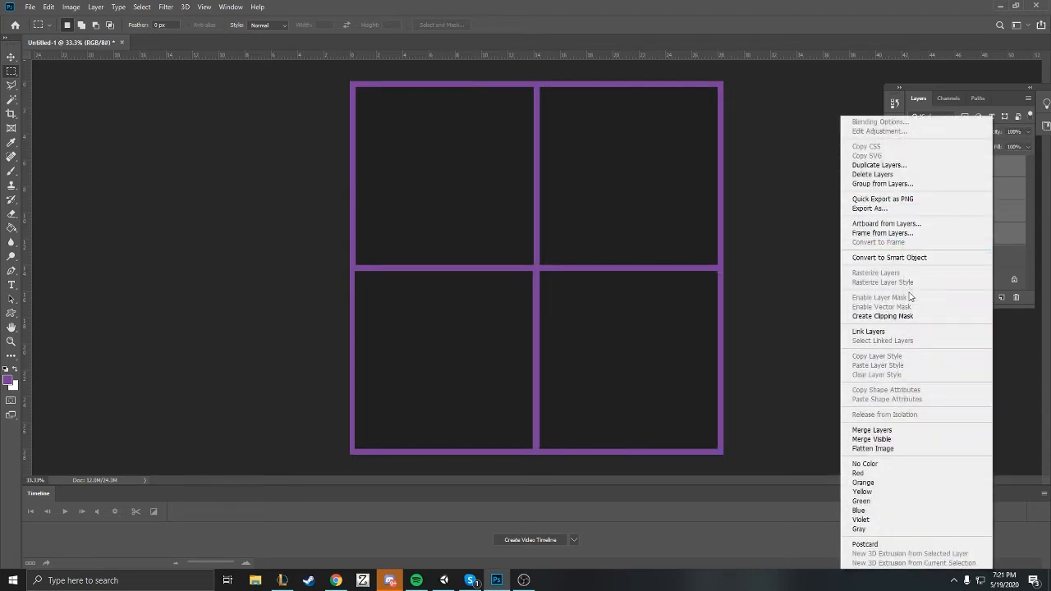
{"action": "left_click", "coordinate": [899, 430]}
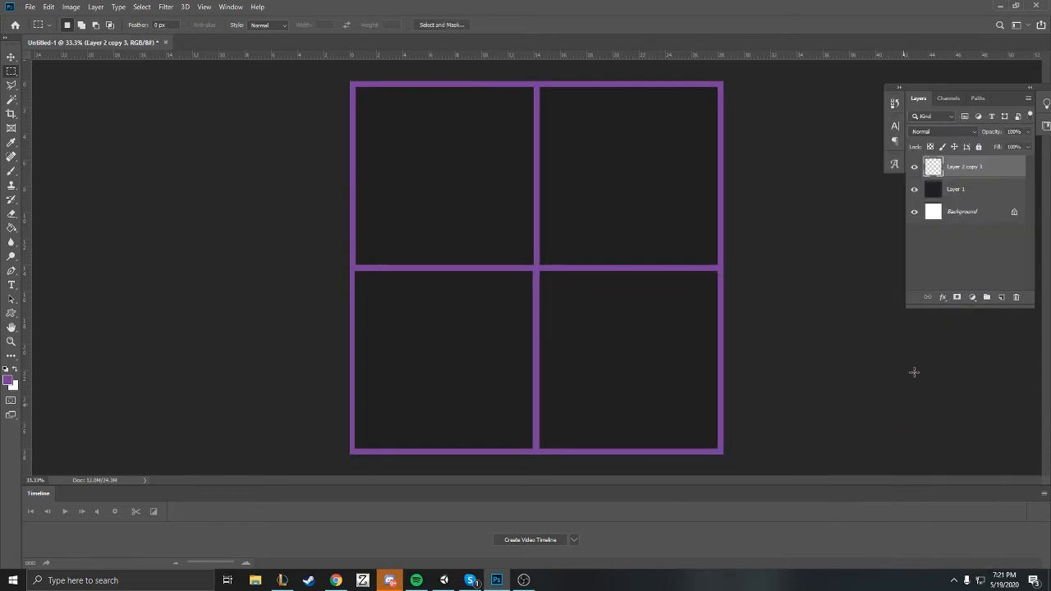
Open the layer style settings for the merged grid layer and move the dialog clear of the grid's left half.
{"action": "double_click", "coordinate": [1001, 168]}
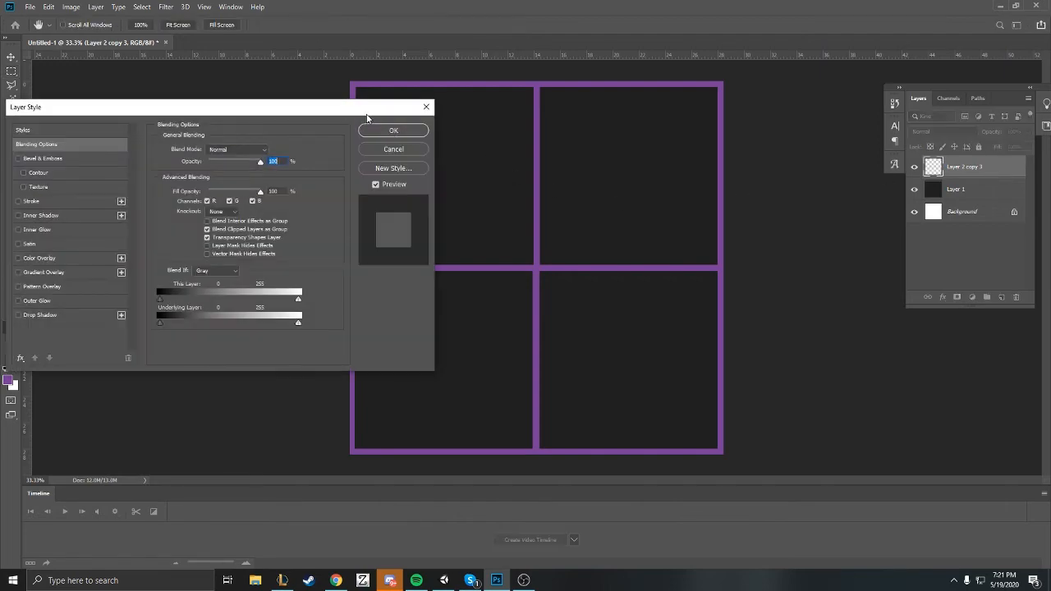
{"action": "left_click_drag", "start_coordinate": [367, 116], "coordinate": [912, 142]}
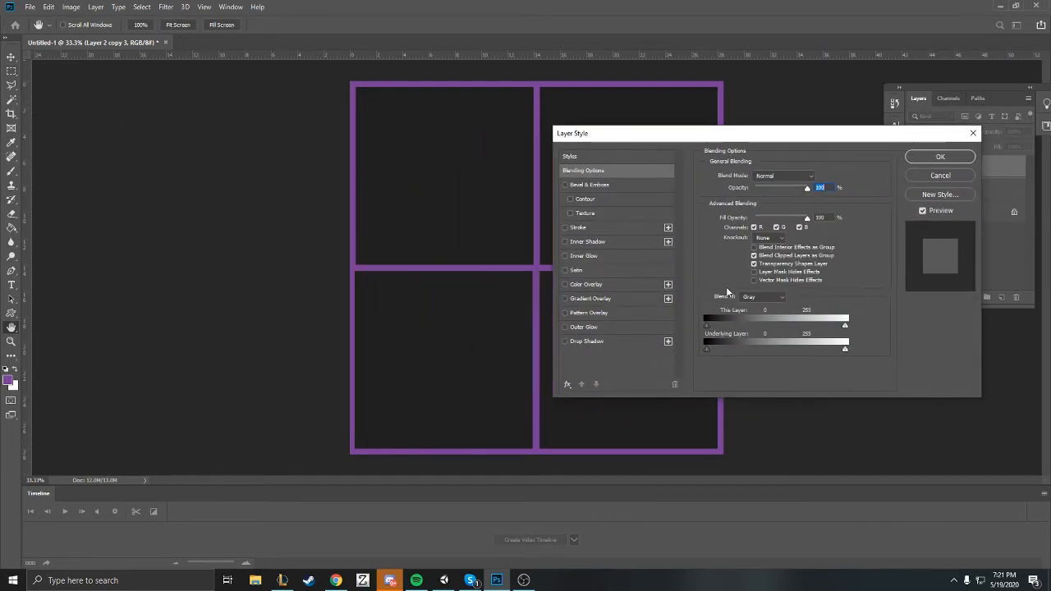
Try a green inner glow on the grid lines with about 58% opacity and a 9 px size.
{"action": "left_click", "coordinate": [582, 257]}
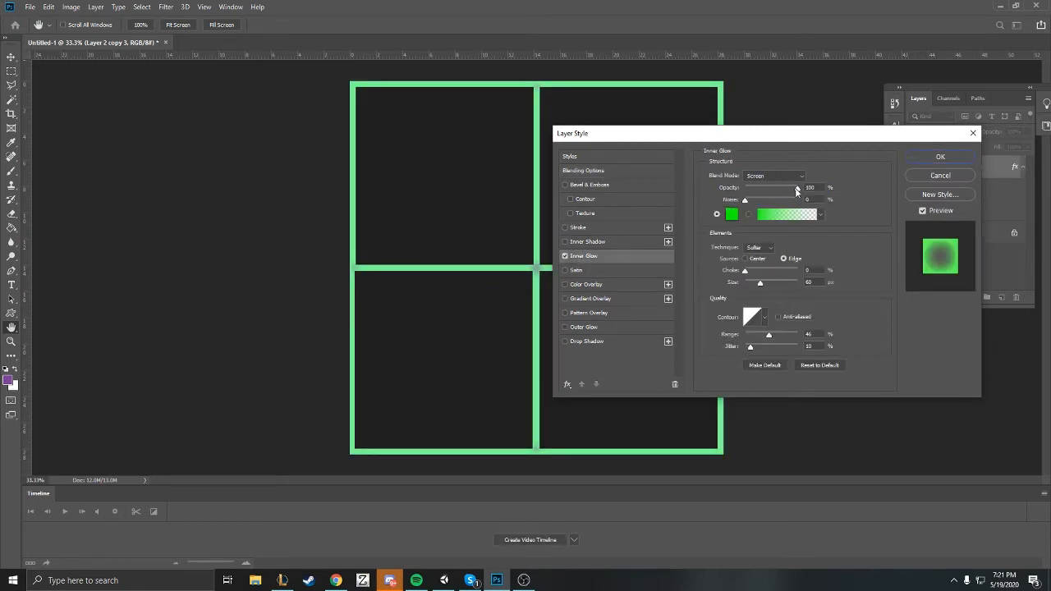
{"action": "left_click_drag", "start_coordinate": [795, 192], "coordinate": [775, 191]}
{"action": "left_click_drag", "start_coordinate": [760, 283], "coordinate": [751, 286]}
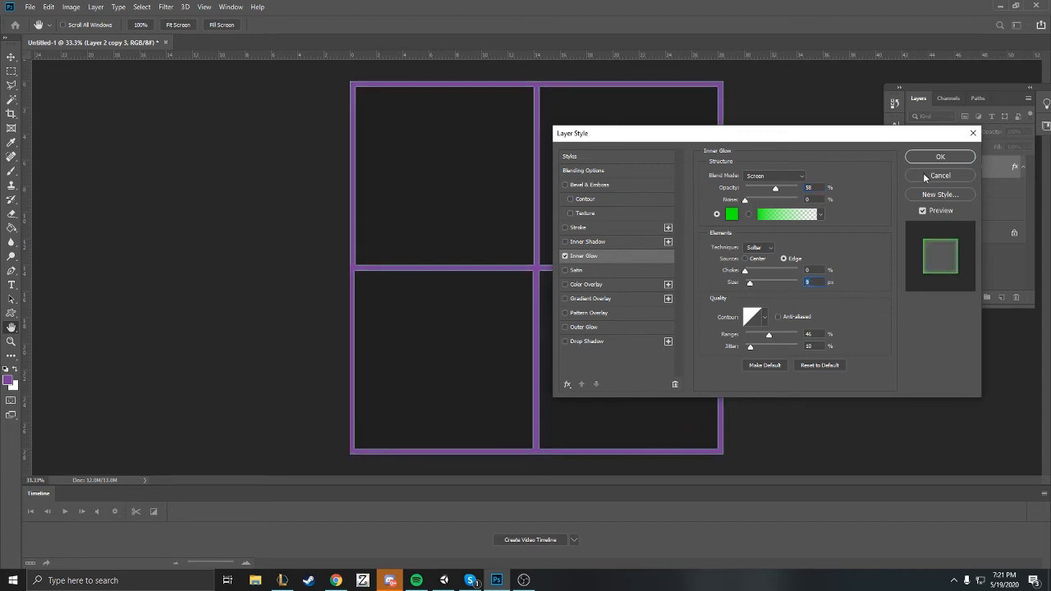
{"action": "left_click", "coordinate": [565, 257]}
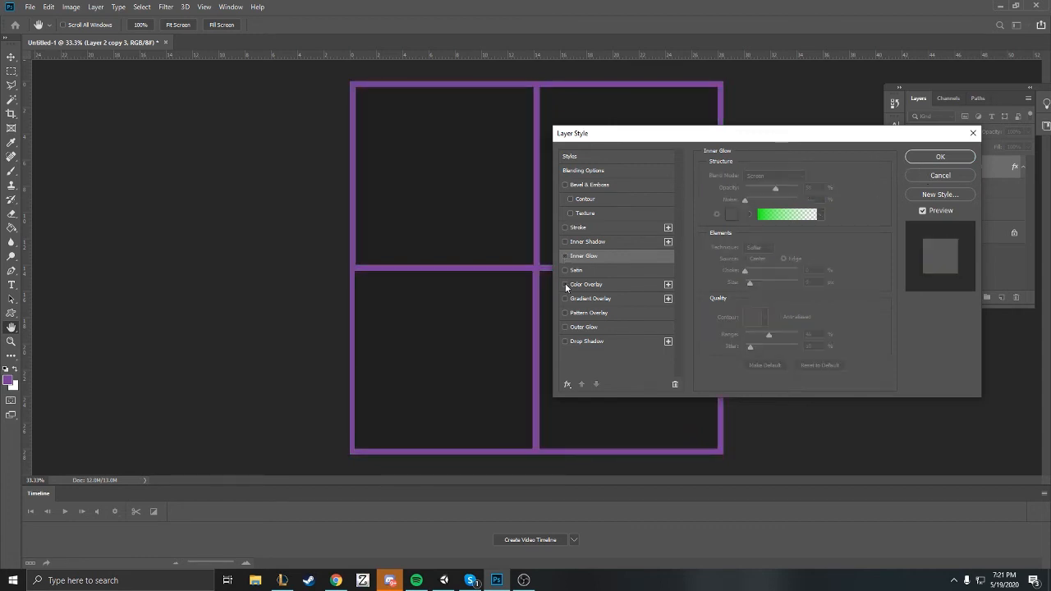
Enable an outer glow on the merged grid layer and reduce its size to about 38 px.
{"action": "left_click", "coordinate": [565, 327]}
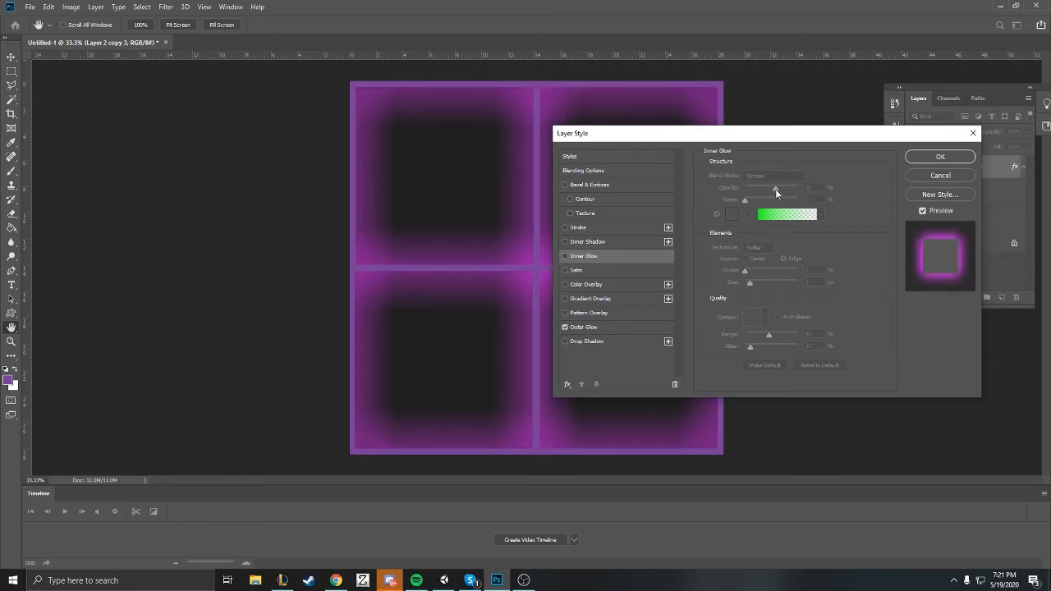
{"action": "left_click", "coordinate": [614, 326]}
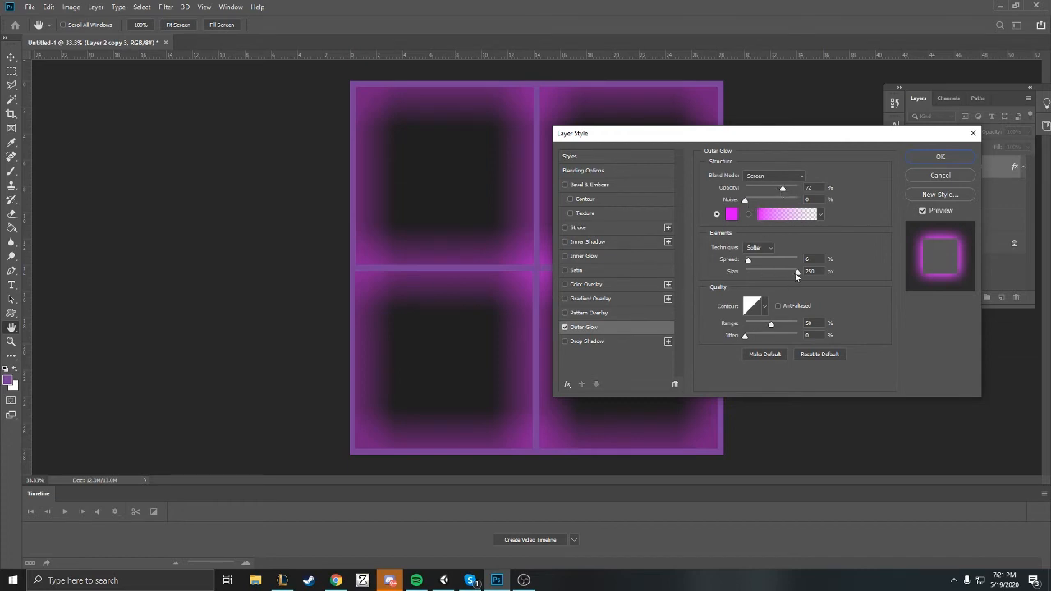
{"action": "left_click_drag", "start_coordinate": [774, 271], "coordinate": [757, 269]}
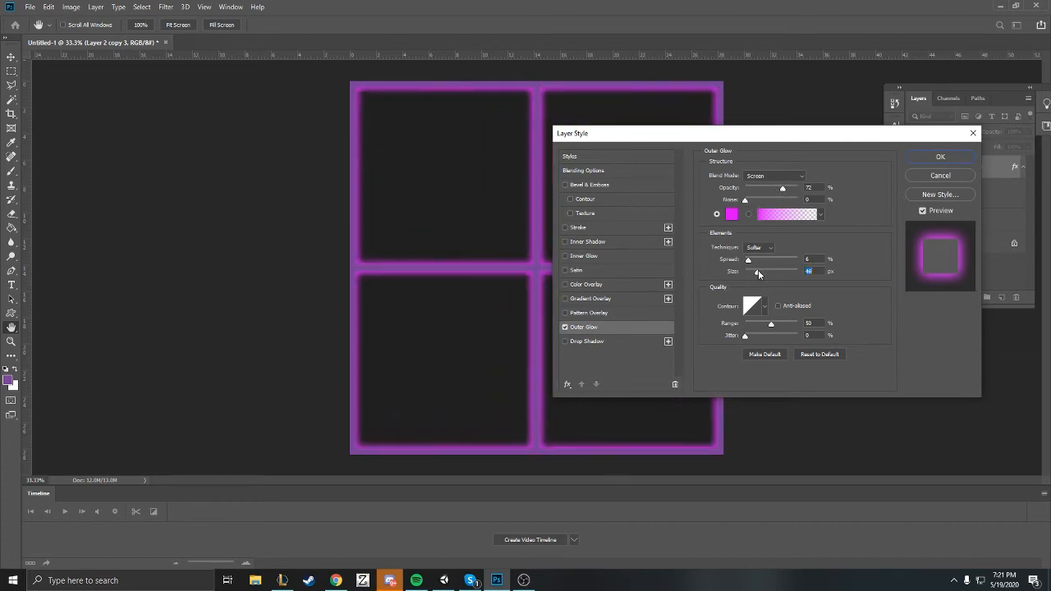
Recolour the grid's outer glow light purple, enlarge it to 81 px, and apply the layer style.
{"action": "left_click", "coordinate": [731, 214]}
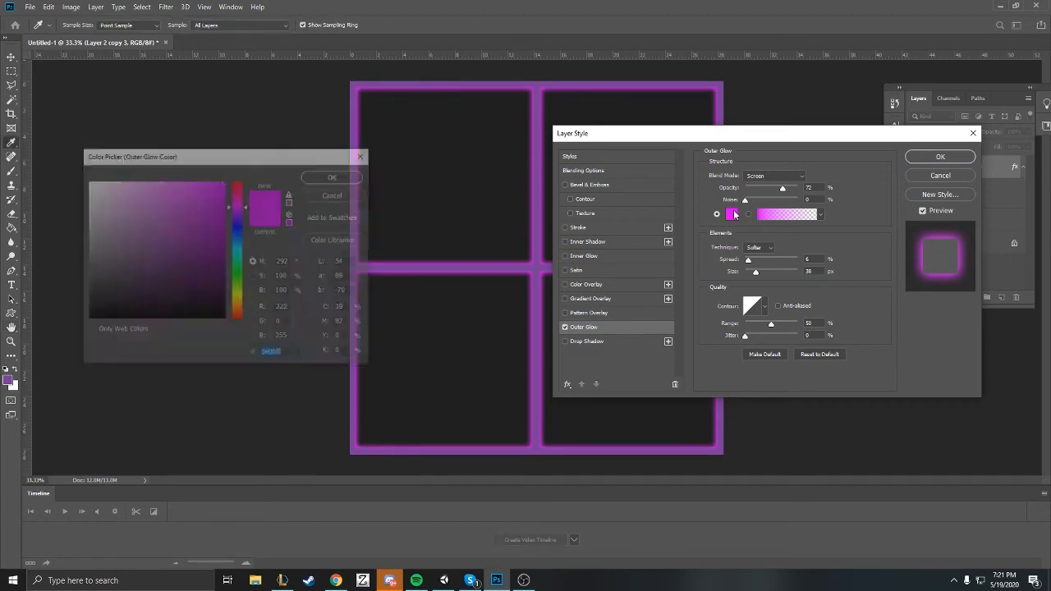
{"action": "left_click_drag", "start_coordinate": [209, 182], "coordinate": [151, 180]}
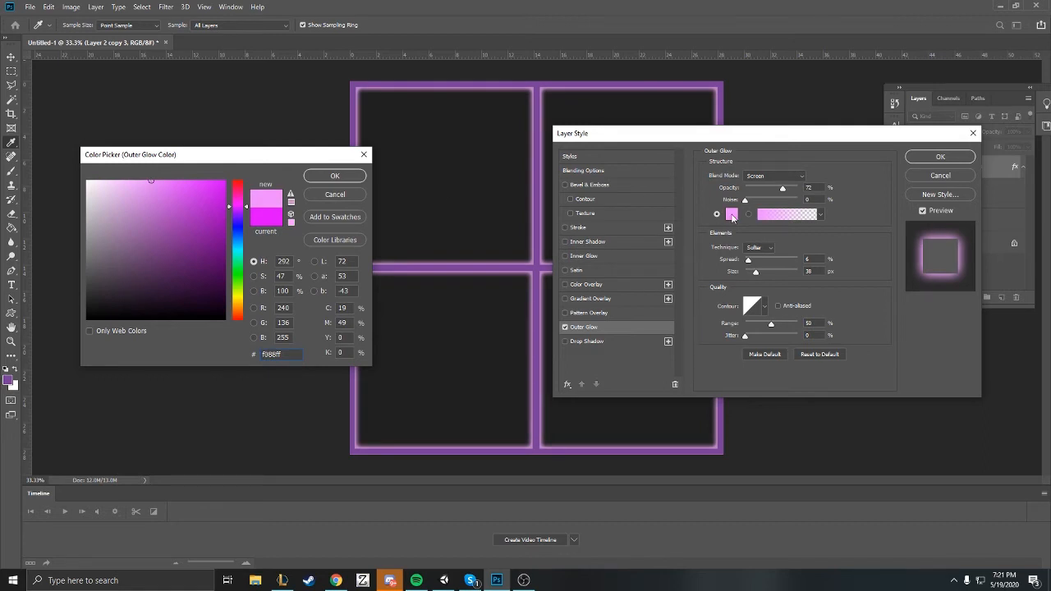
{"action": "left_click", "coordinate": [536, 139]}
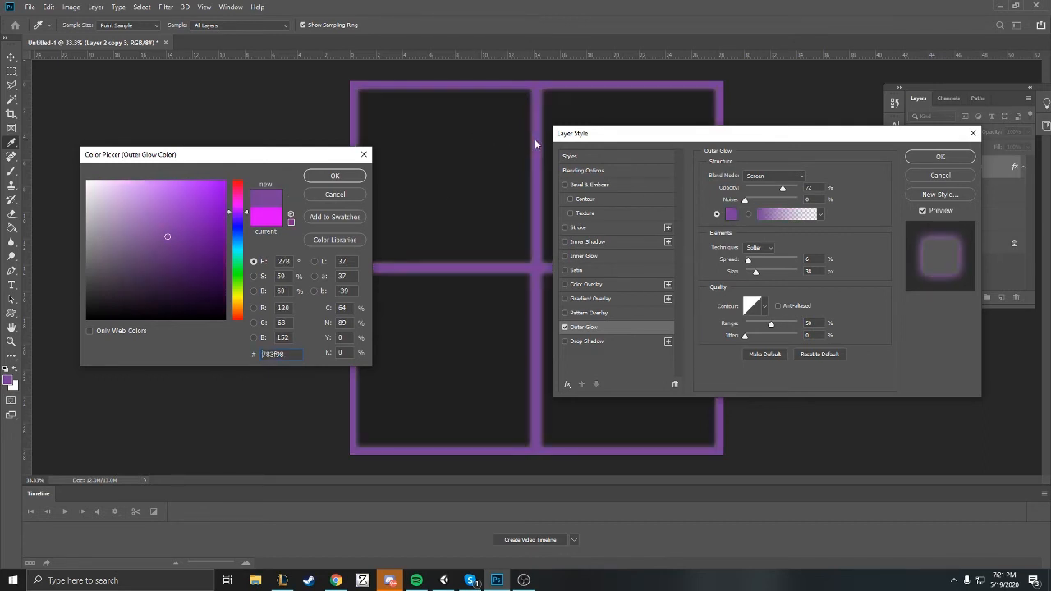
{"action": "left_click", "coordinate": [141, 179]}
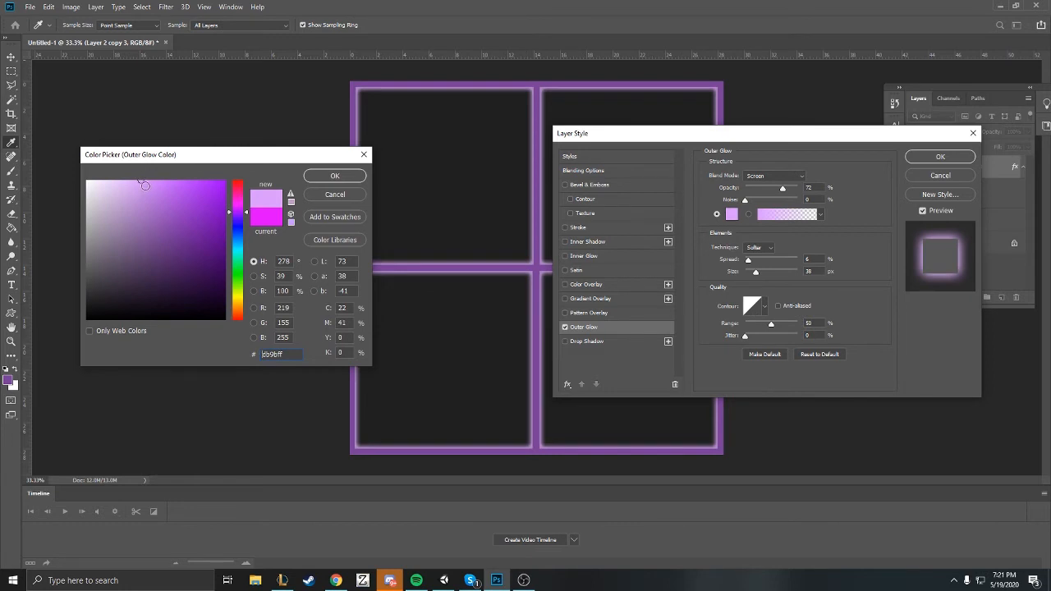
{"action": "left_click", "coordinate": [335, 176]}
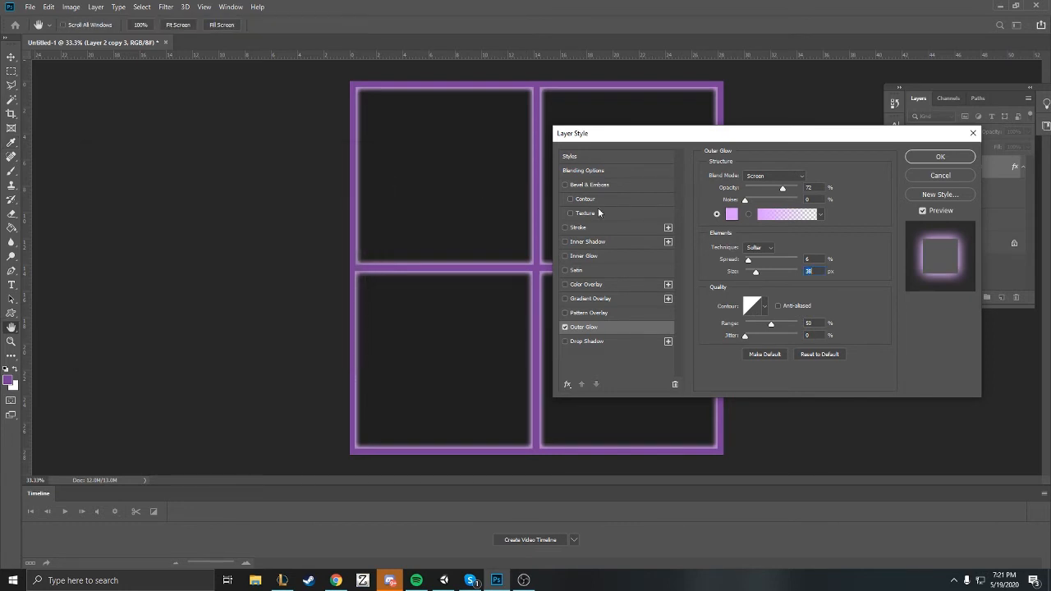
{"action": "mouse_move", "coordinate": [756, 274]}
{"action": "left_mouse_down"}
{"action": "mouse_move", "coordinate": [771, 276]}
{"action": "mouse_move", "coordinate": [751, 265]}
{"action": "left_mouse_up"}
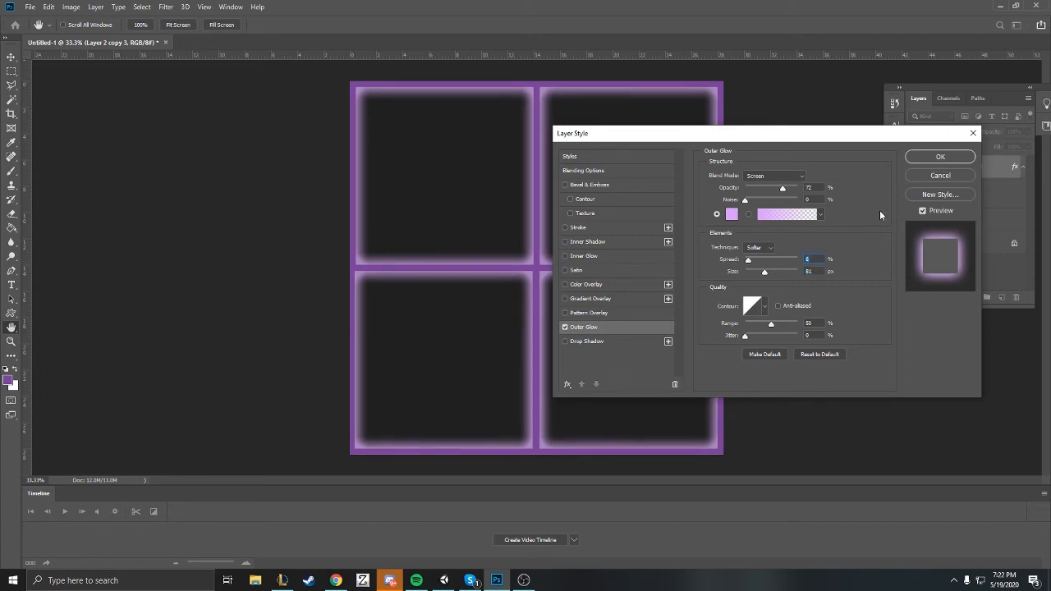
{"action": "left_click", "coordinate": [941, 157]}
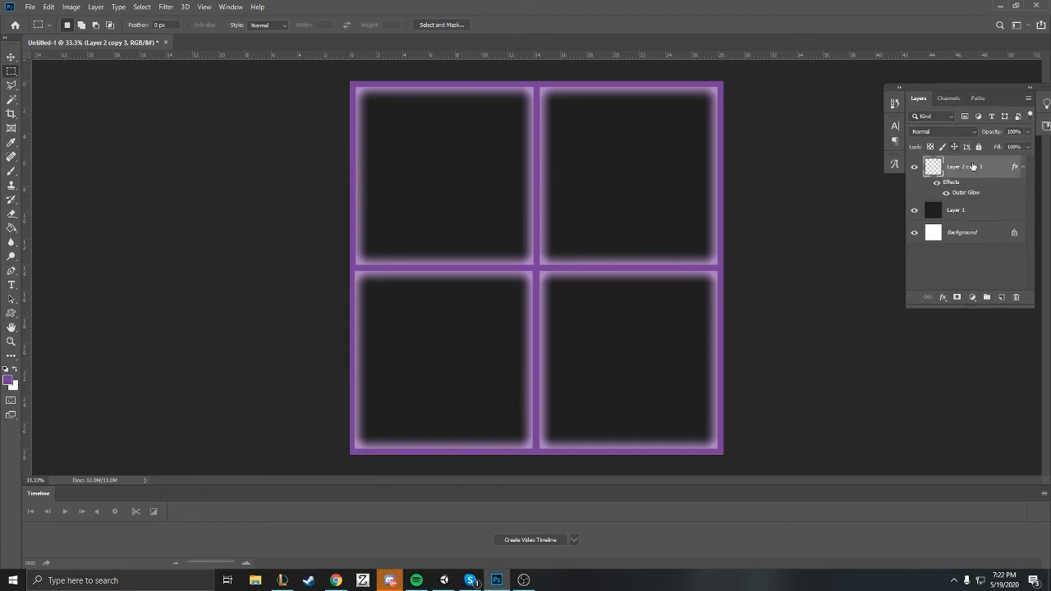
Add a colour overlay in blue-violet (#7c47cb) to the merged grid layer's style.
{"action": "double_click", "coordinate": [992, 175]}
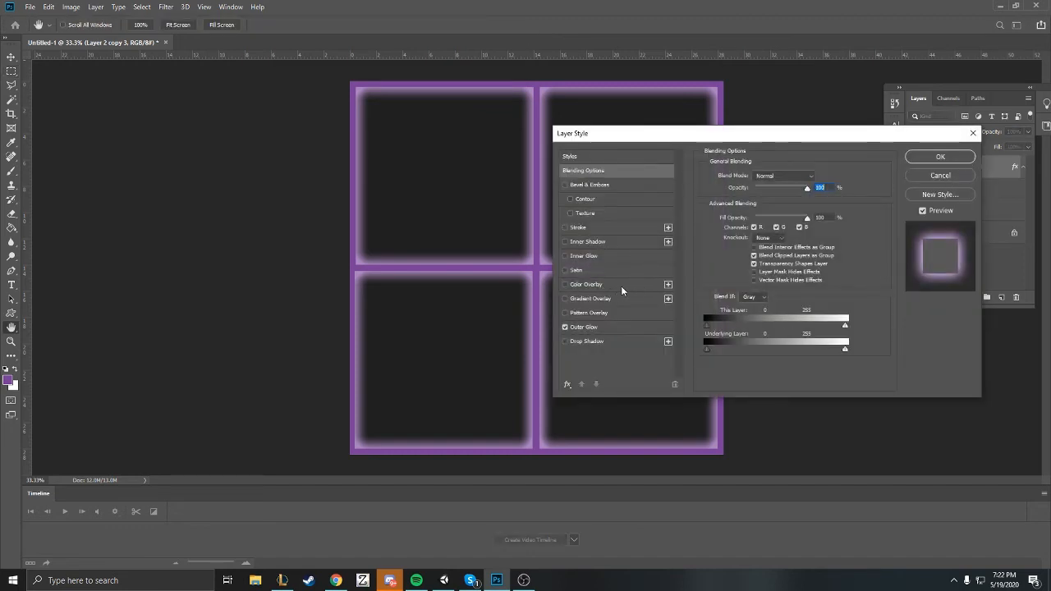
{"action": "left_click", "coordinate": [593, 284]}
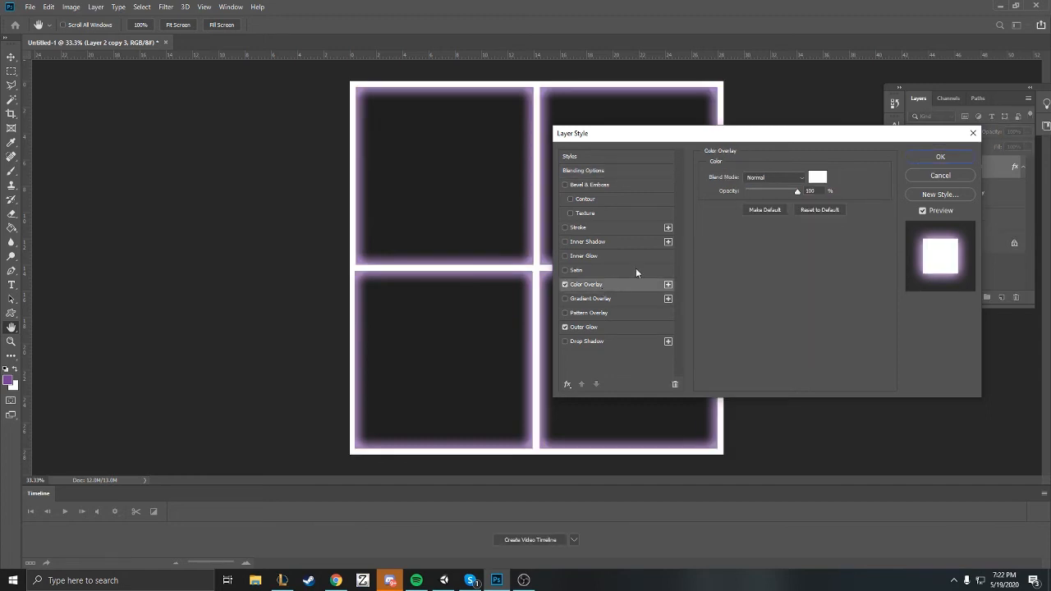
{"action": "left_click", "coordinate": [816, 177]}
{"action": "left_click", "coordinate": [237, 205]}
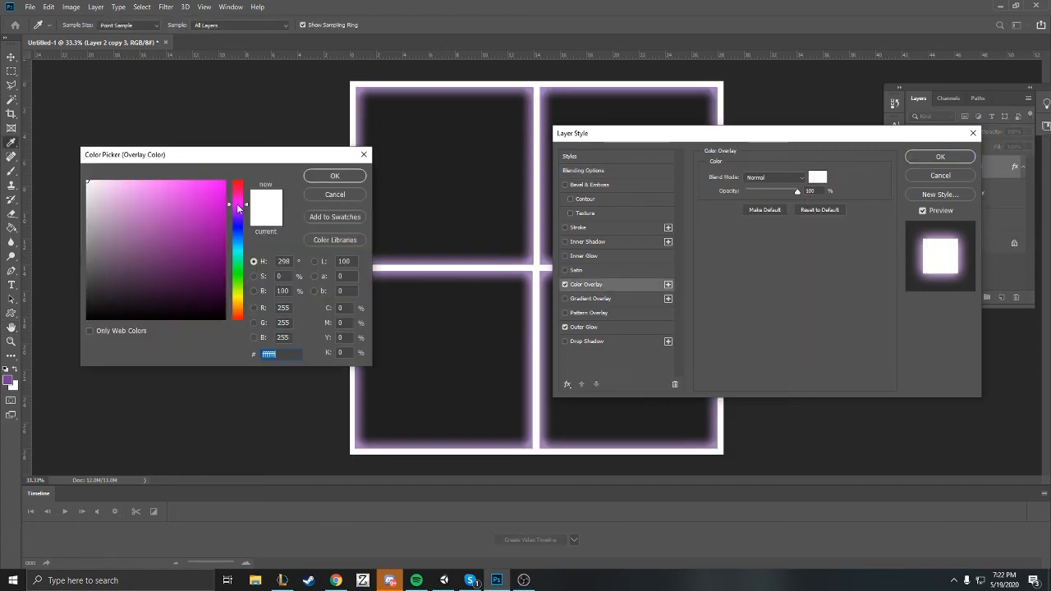
{"action": "left_click", "coordinate": [196, 221]}
{"action": "mouse_move", "coordinate": [195, 222]}
{"action": "left_mouse_down"}
{"action": "mouse_move", "coordinate": [180, 215]}
{"action": "mouse_move", "coordinate": [181, 230]}
{"action": "mouse_move", "coordinate": [176, 208]}
{"action": "left_mouse_up"}
{"action": "left_click", "coordinate": [237, 214]}
{"action": "left_click", "coordinate": [182, 216]}
{"action": "left_click", "coordinate": [238, 219]}
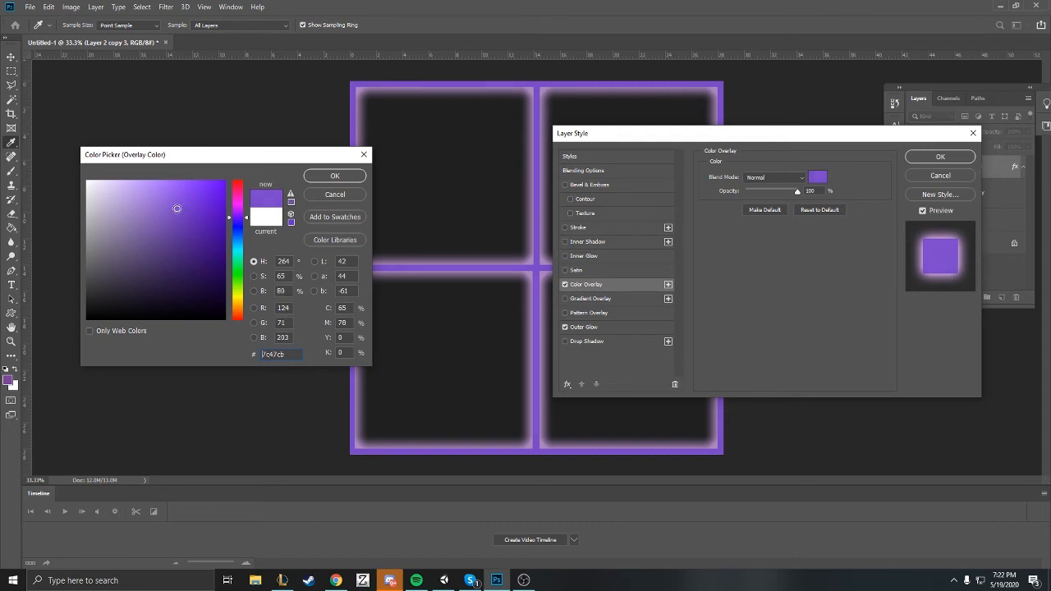
{"action": "left_click", "coordinate": [329, 174]}
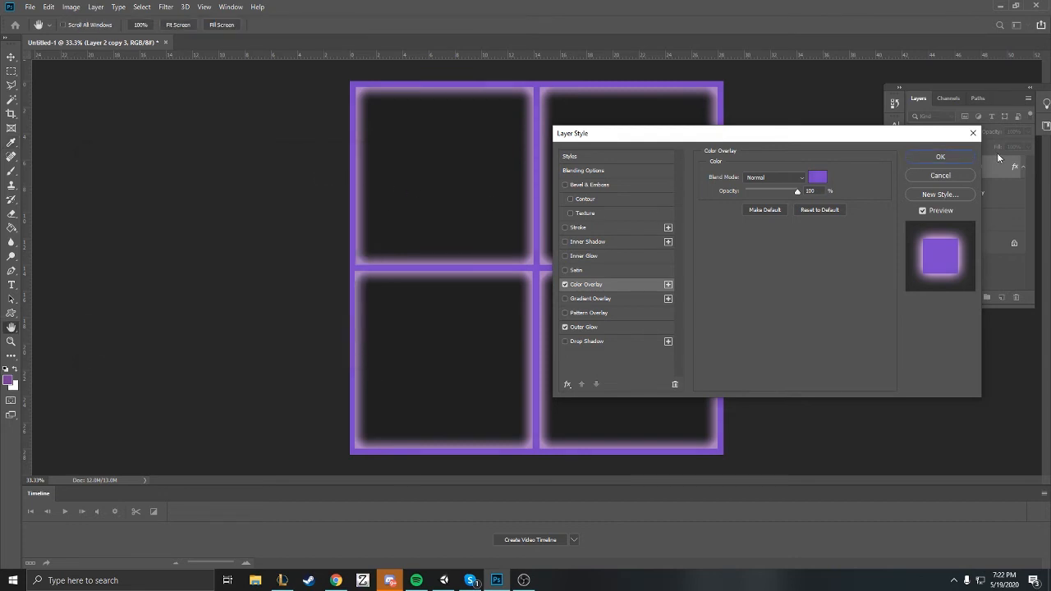
Change the grid's colour overlay to pinkish purple (#a344be) and apply the layer style.
{"action": "left_click", "coordinate": [816, 179]}
{"action": "left_click_drag", "start_coordinate": [233, 209], "coordinate": [237, 207]}
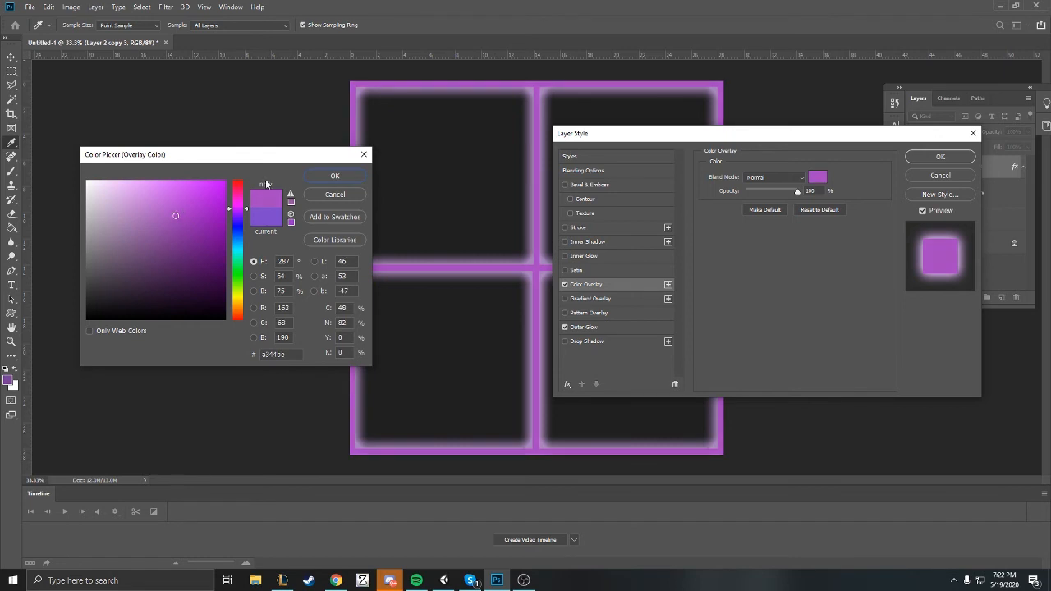
{"action": "left_click", "coordinate": [333, 176]}
{"action": "left_click", "coordinate": [943, 157]}
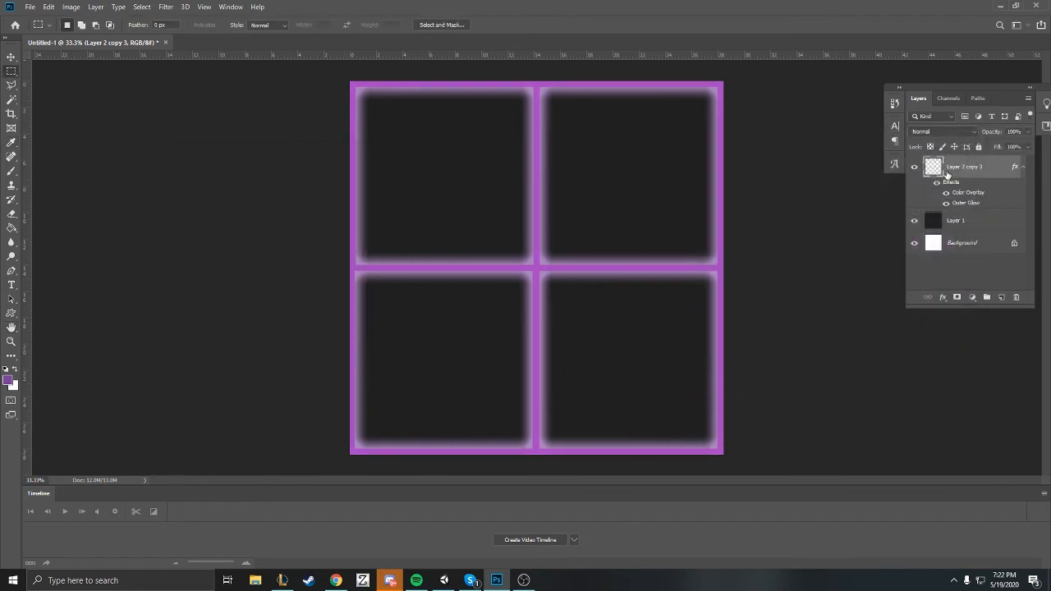
Reopen the grid layer's style, set the outer glow to 71% opacity and 24 px, and enable the inner glow.
{"action": "key", "text": "alt+Tab"}
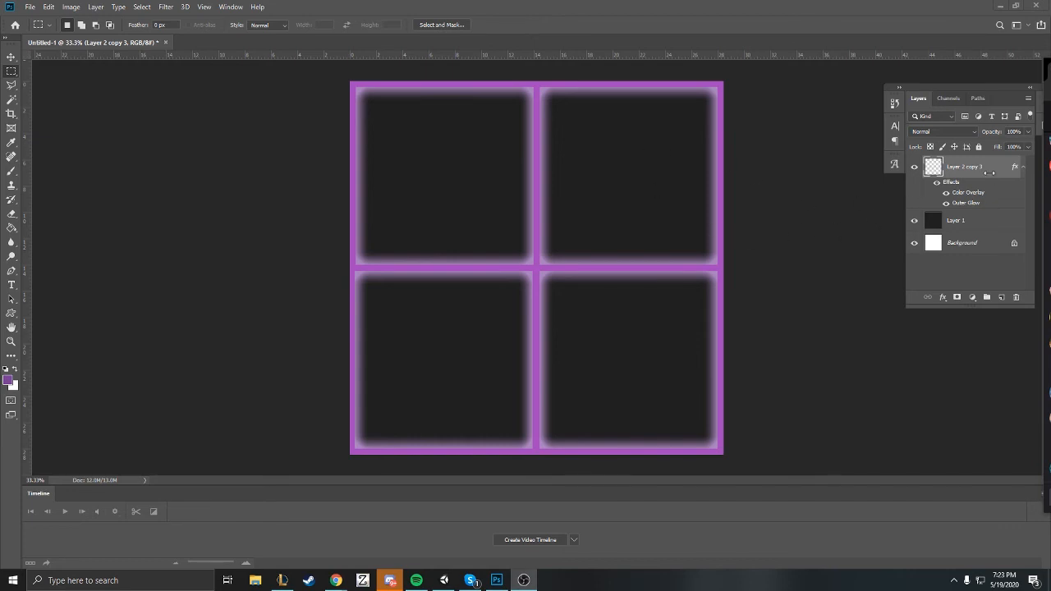
{"action": "double_click", "coordinate": [989, 175]}
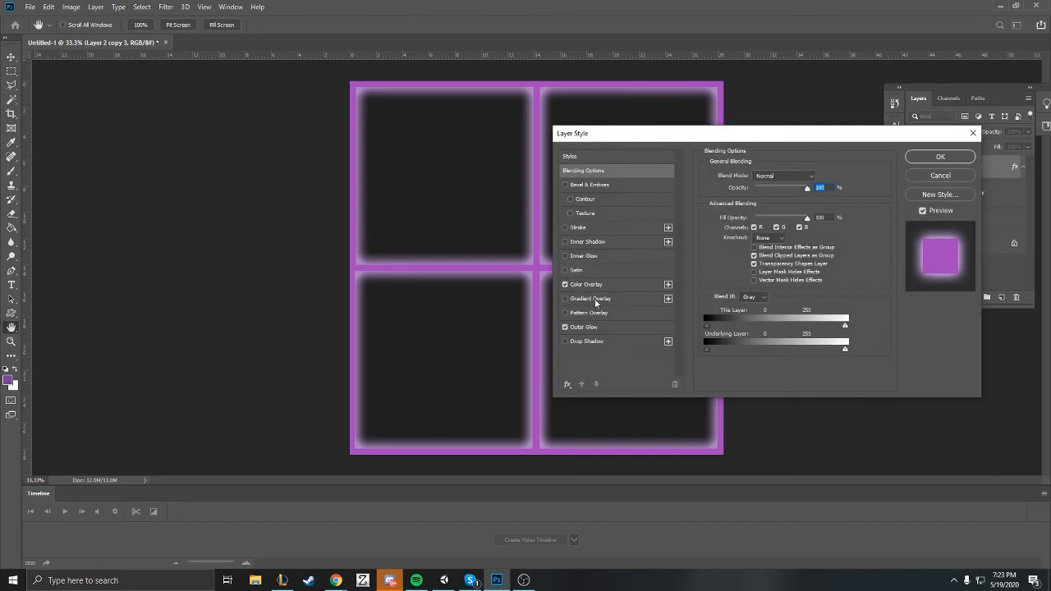
{"action": "left_click", "coordinate": [639, 326]}
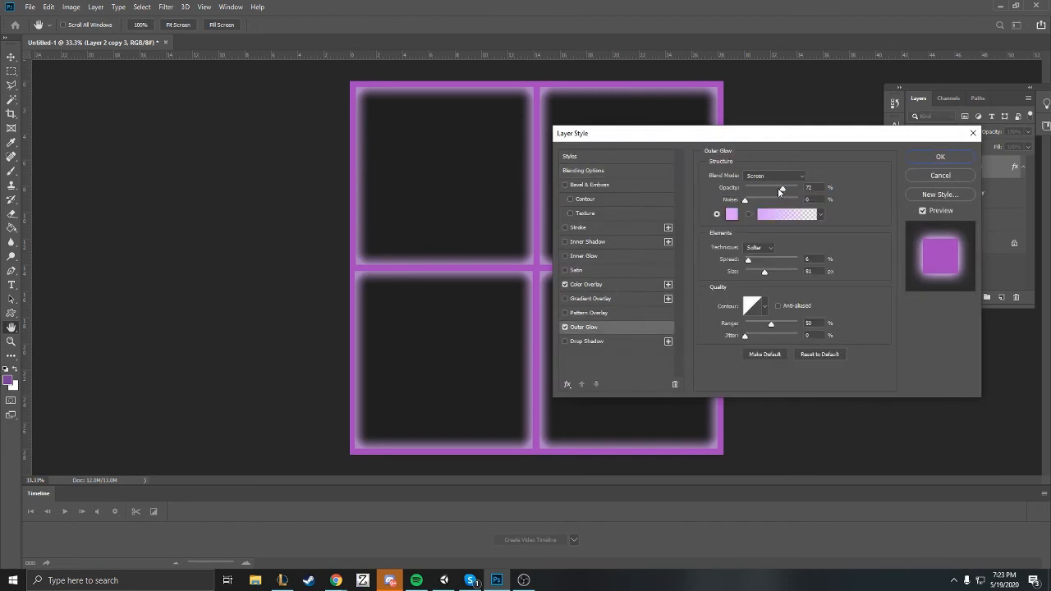
{"action": "mouse_move", "coordinate": [781, 188]}
{"action": "left_mouse_down"}
{"action": "mouse_move", "coordinate": [765, 189]}
{"action": "mouse_move", "coordinate": [783, 189]}
{"action": "left_mouse_up"}
{"action": "left_click_drag", "start_coordinate": [764, 273], "coordinate": [755, 276]}
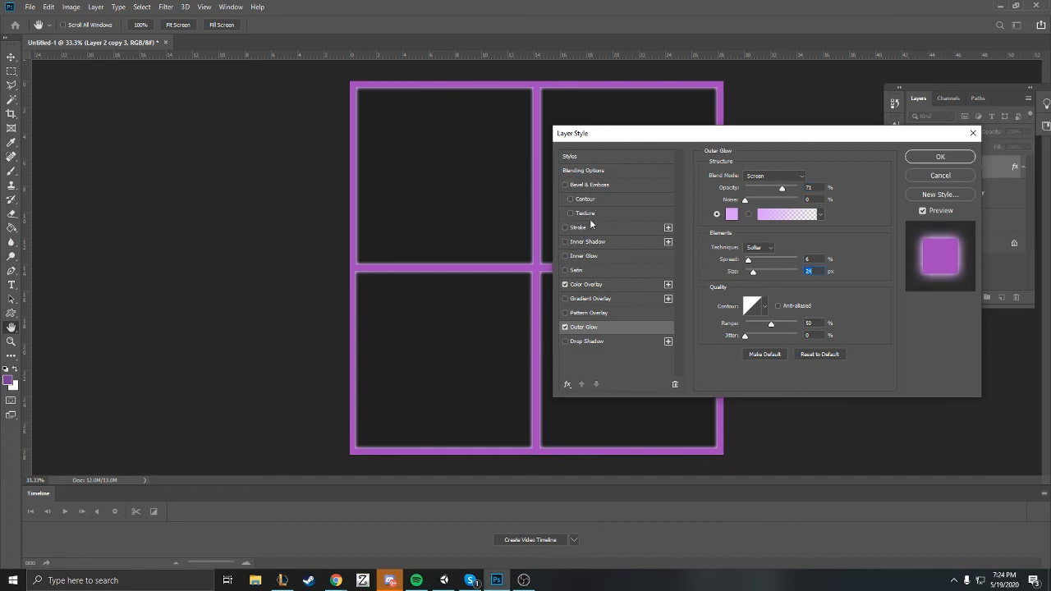
{"action": "left_click", "coordinate": [566, 255]}
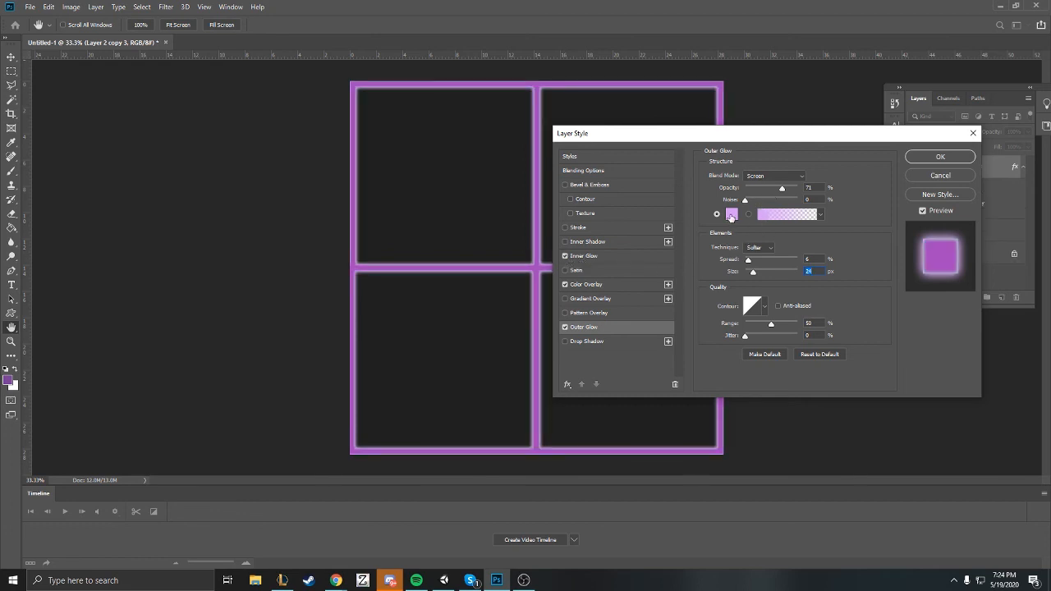
{"action": "left_click", "coordinate": [731, 215]}
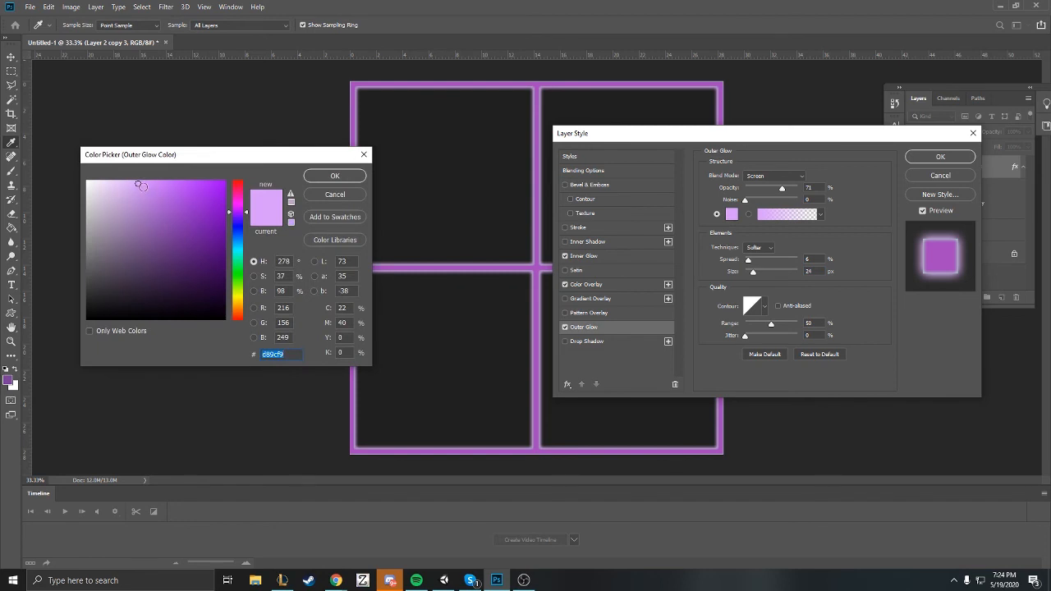
{"action": "left_click_drag", "start_coordinate": [141, 186], "coordinate": [107, 180]}
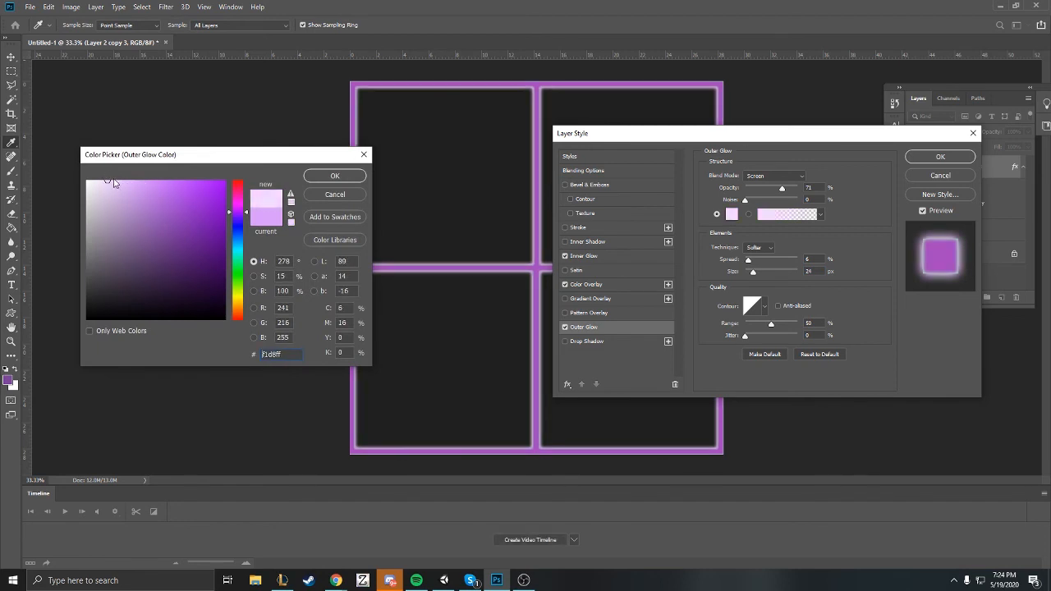
{"action": "left_click_drag", "start_coordinate": [143, 191], "coordinate": [130, 186]}
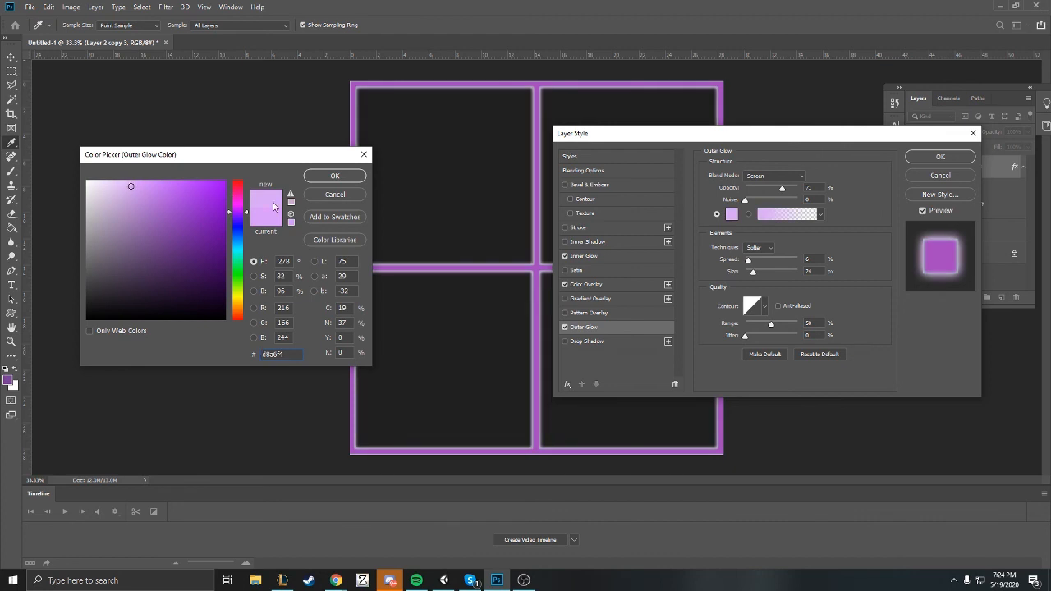
{"action": "left_click", "coordinate": [329, 191]}
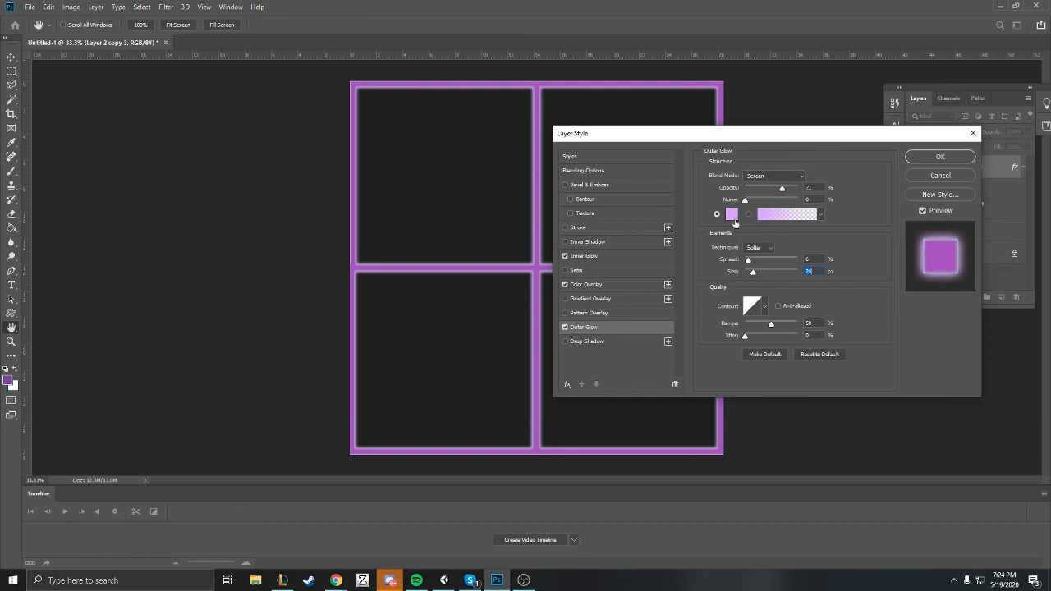
Change the grid's outer glow colour to a deeper purple, about #8d20cb.
{"action": "left_click", "coordinate": [732, 216]}
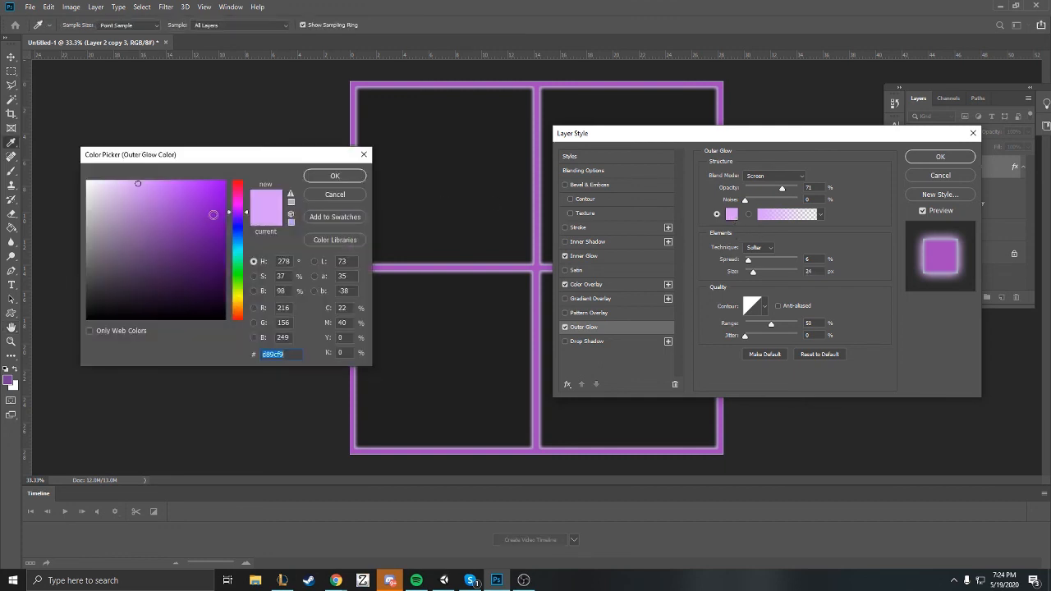
{"action": "left_click", "coordinate": [206, 210]}
{"action": "left_click_drag", "start_coordinate": [206, 210], "coordinate": [204, 209]}
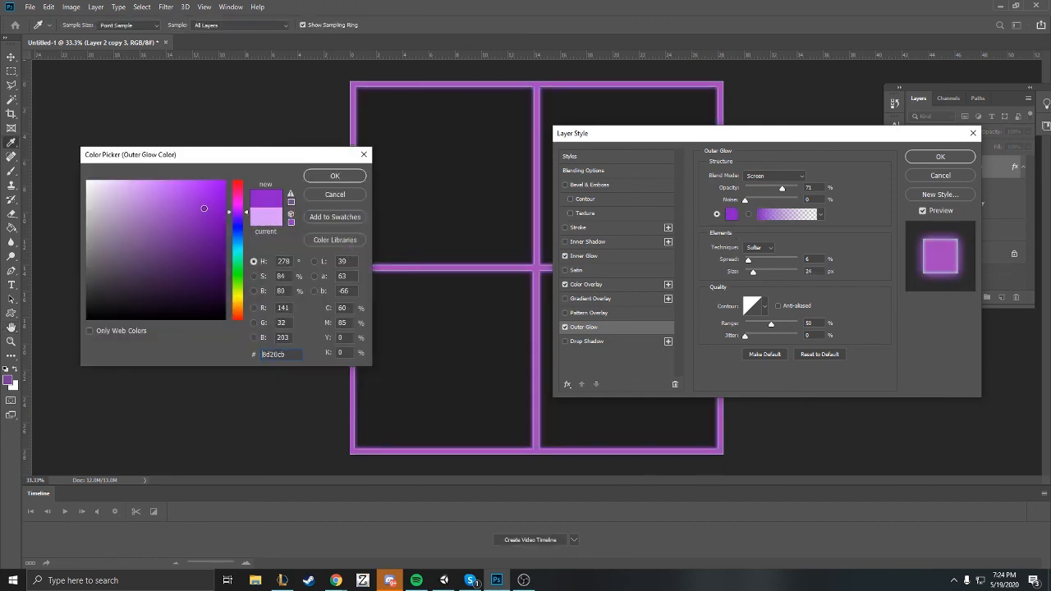
{"action": "left_click", "coordinate": [335, 176]}
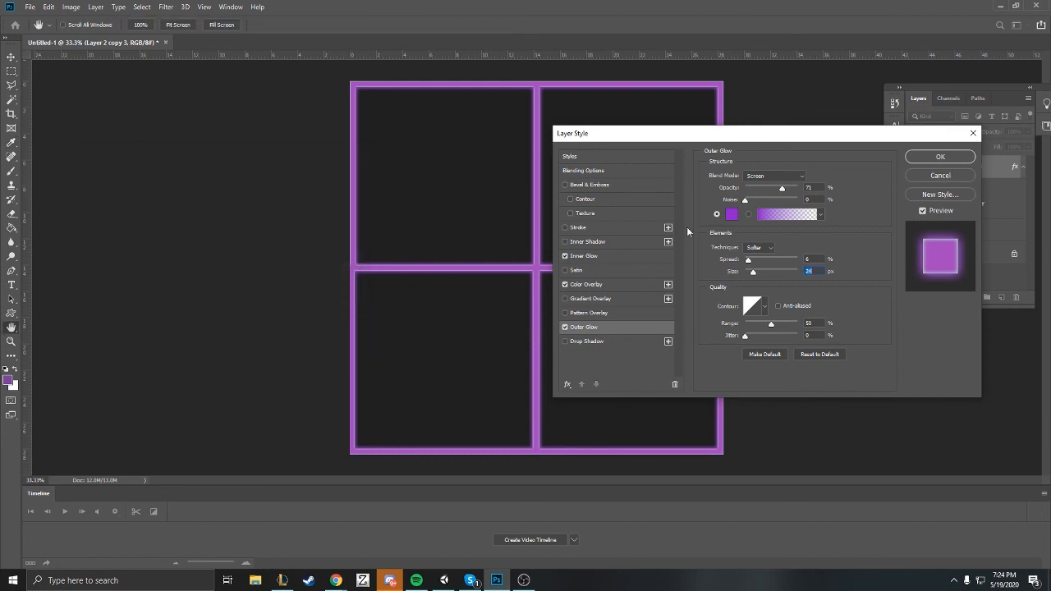
Recolour the grid's inner glow from green to light pinkish purple and increase its size to about 29 px.
{"action": "left_click", "coordinate": [641, 256]}
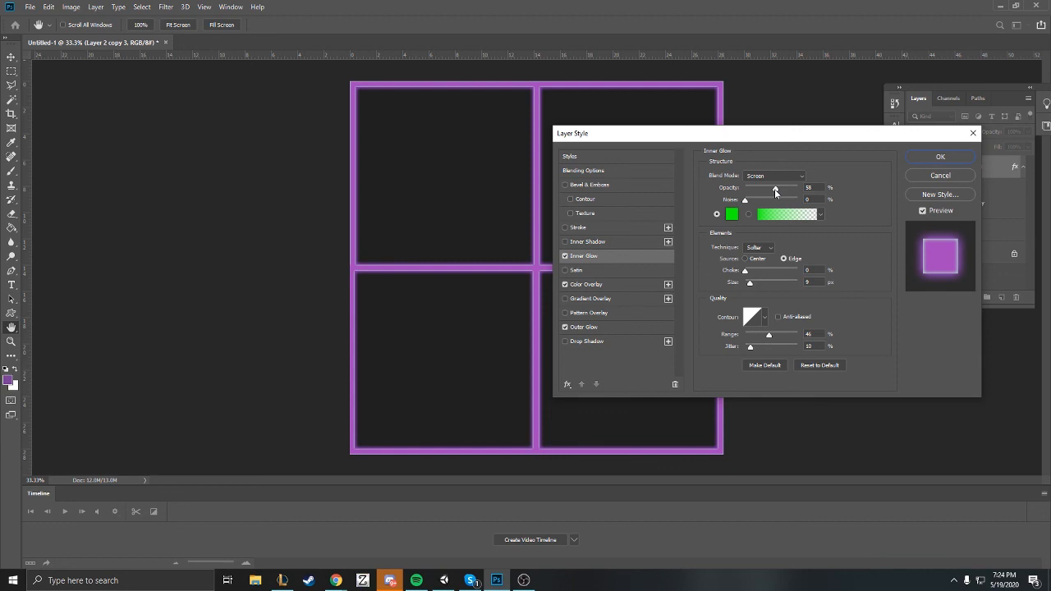
{"action": "left_click", "coordinate": [730, 216]}
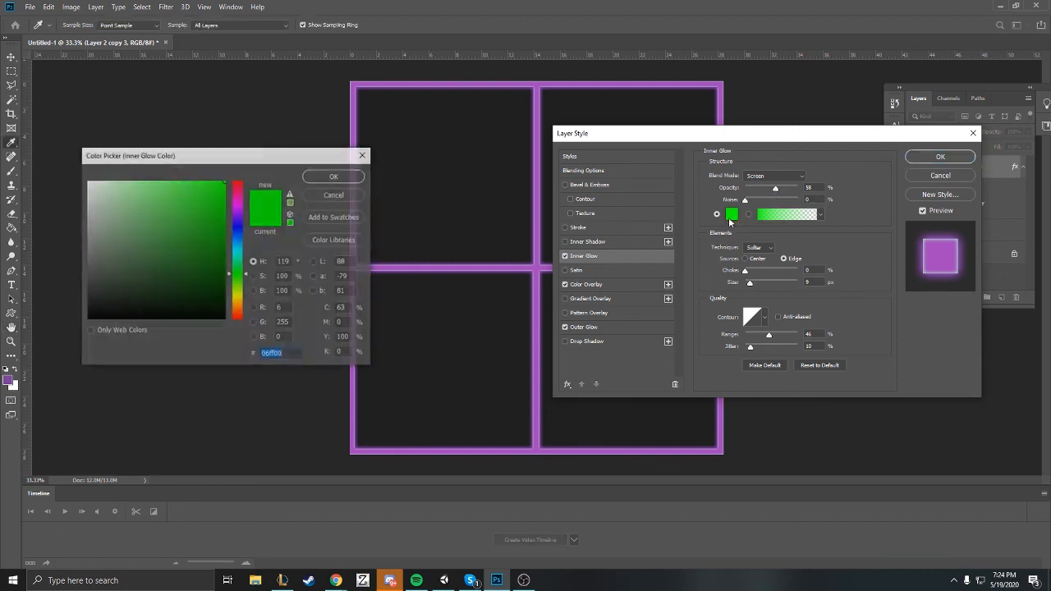
{"action": "left_click", "coordinate": [238, 207]}
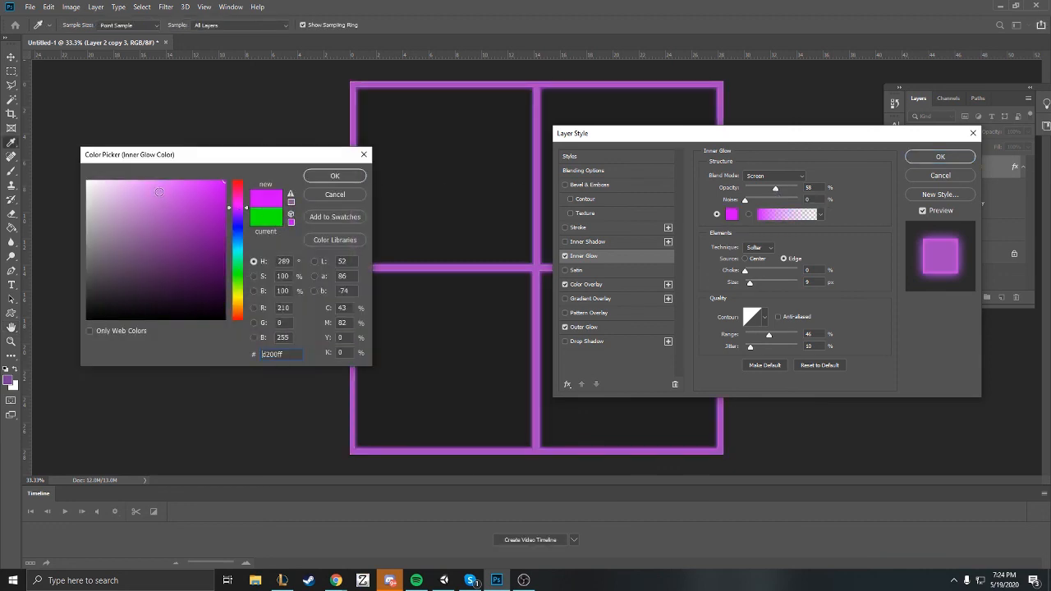
{"action": "left_click_drag", "start_coordinate": [160, 192], "coordinate": [132, 182]}
{"action": "left_click", "coordinate": [335, 176]}
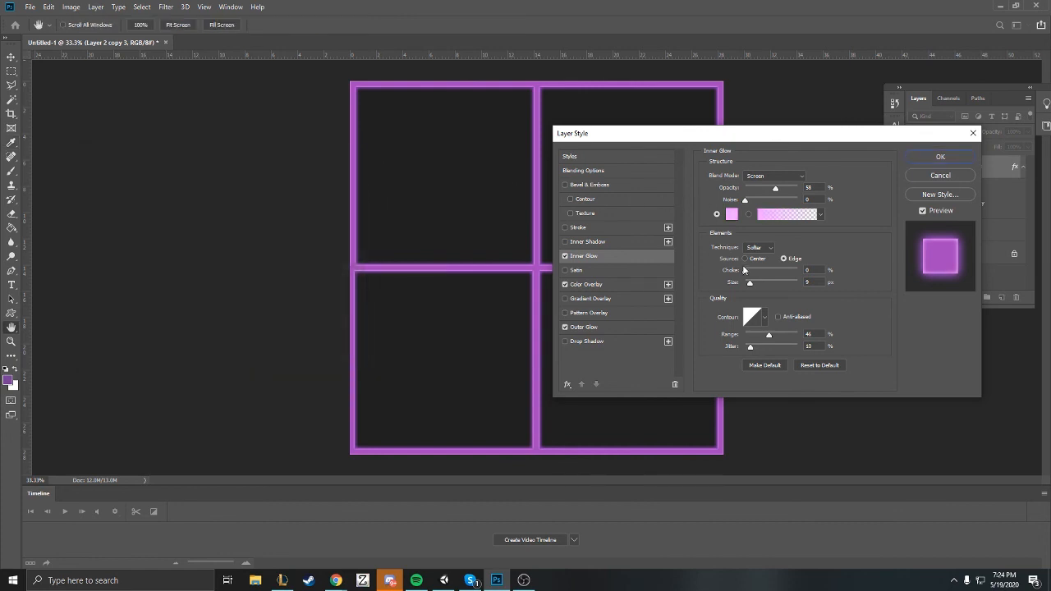
{"action": "left_click_drag", "start_coordinate": [750, 283], "coordinate": [755, 285]}
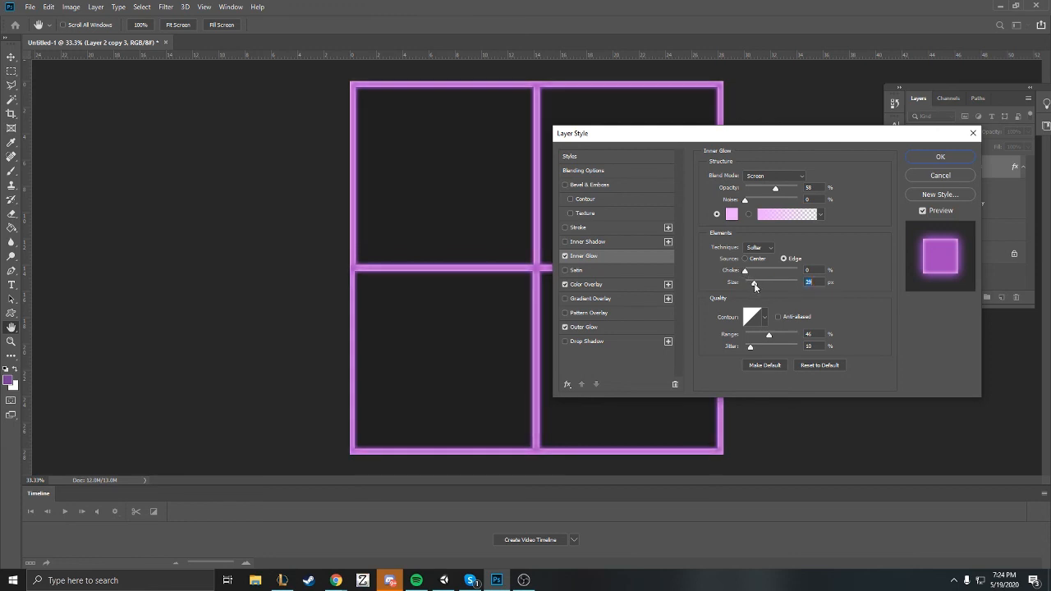